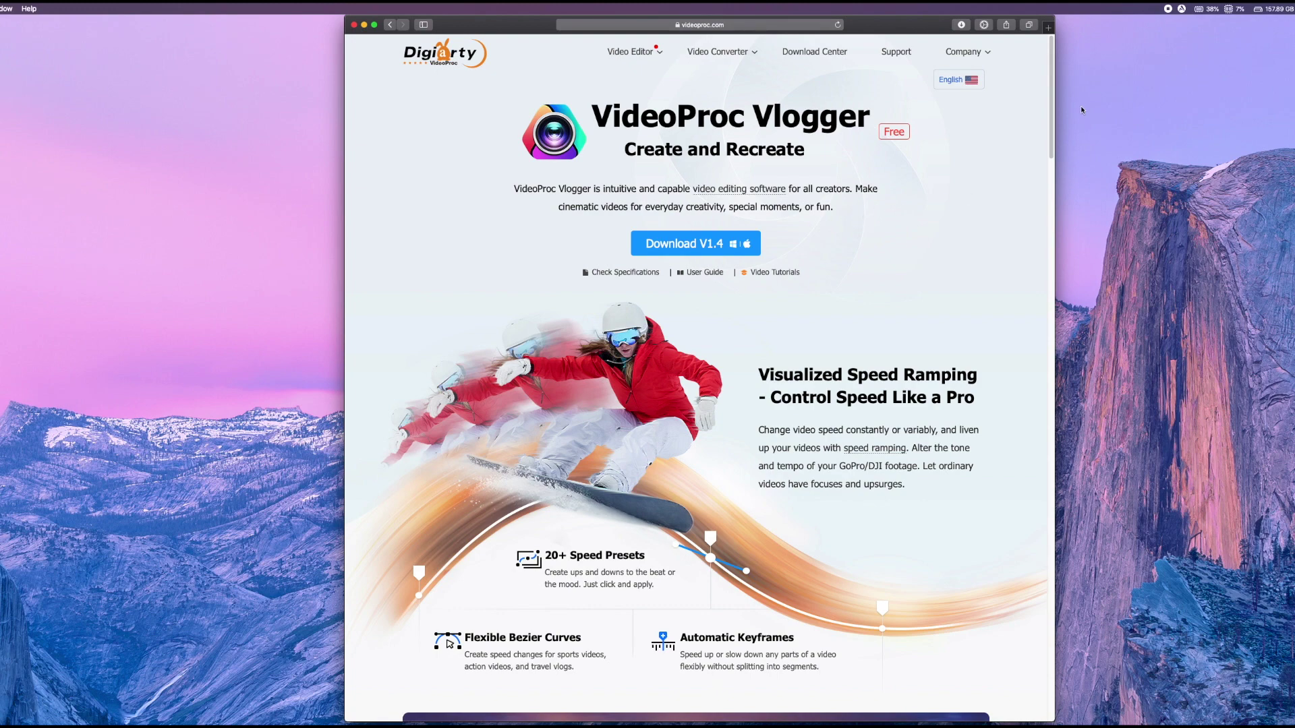
- Scroll the product page past speed ramping, motion, color, audio and More Features sections
scroll(1050, 116, "down", 3)
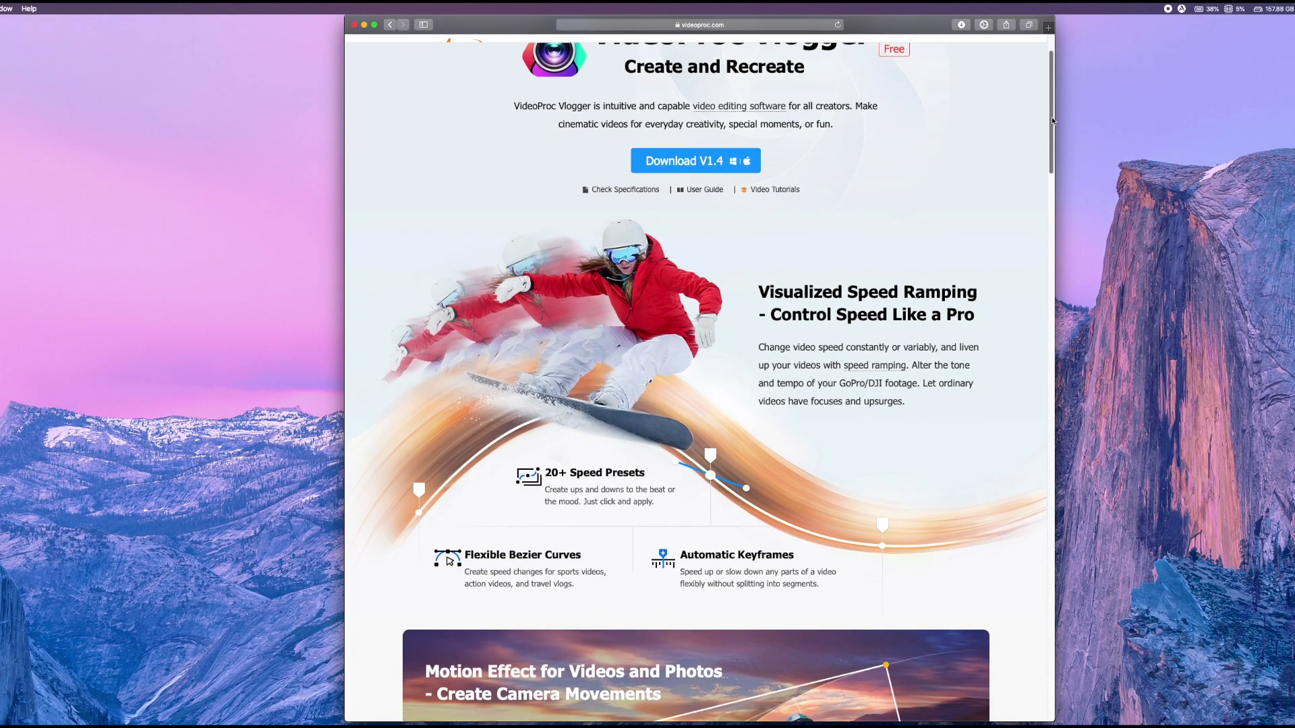
scroll(1053, 132, "down", 3)
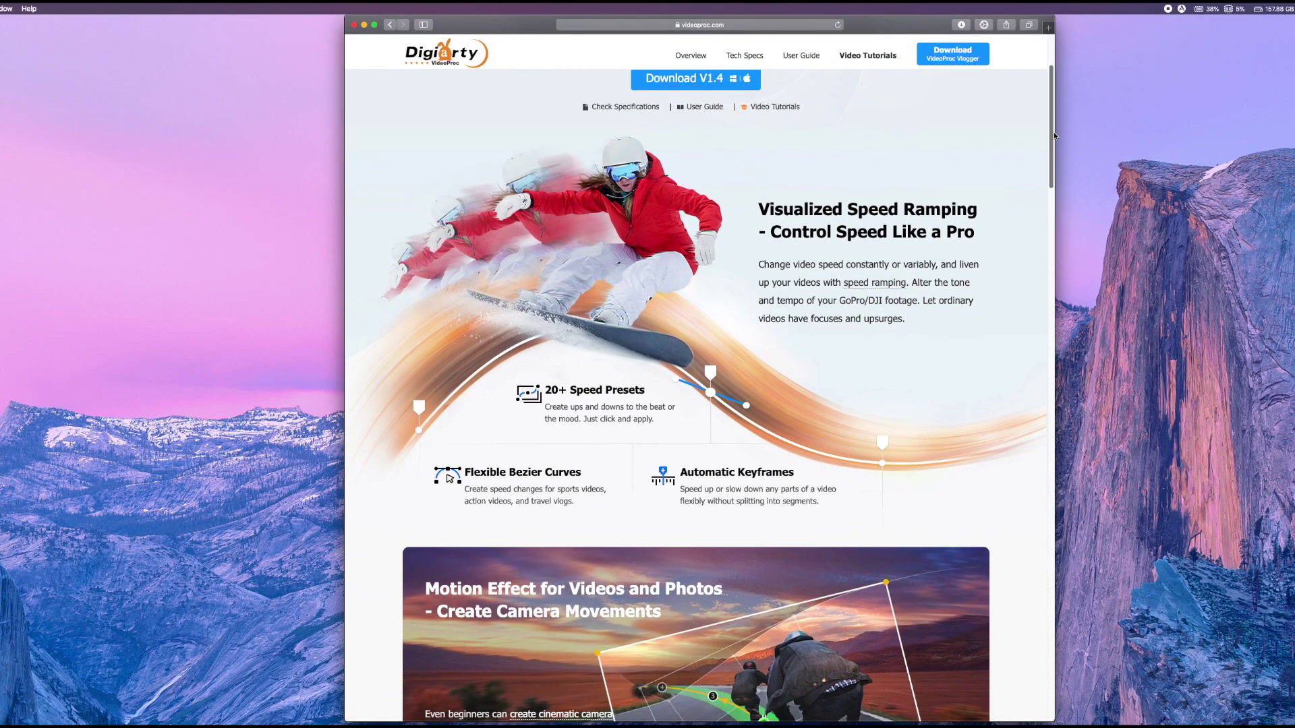
scroll(1053, 143, "down", 2)
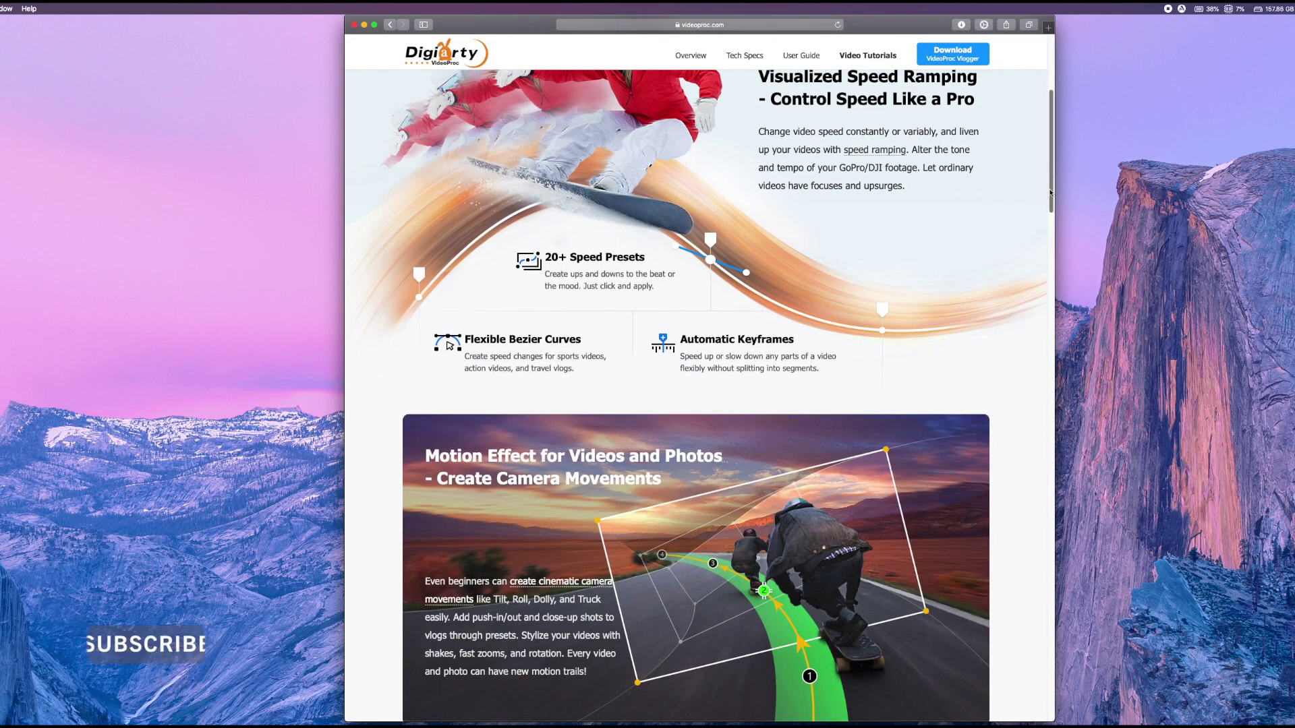
scroll(1048, 213, "down", 3)
scroll(1048, 213, "down", 2)
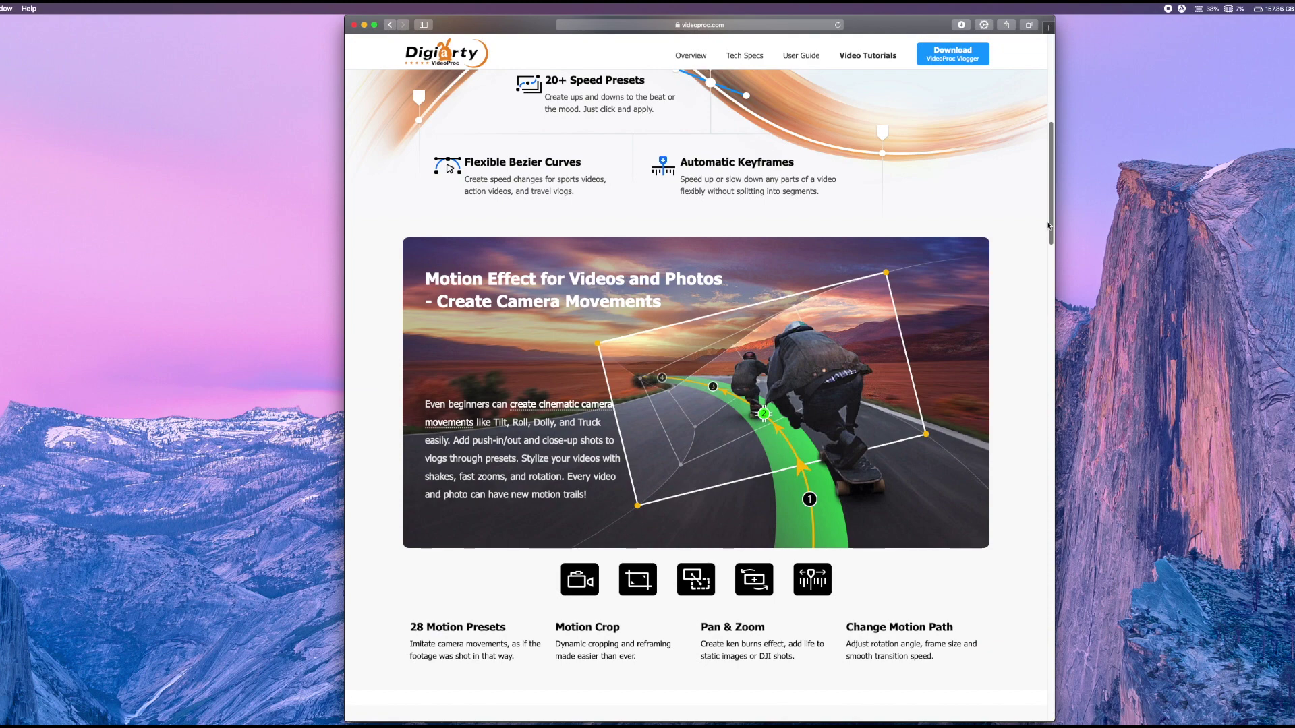
left_click_drag(1049, 226, 1049, 336)
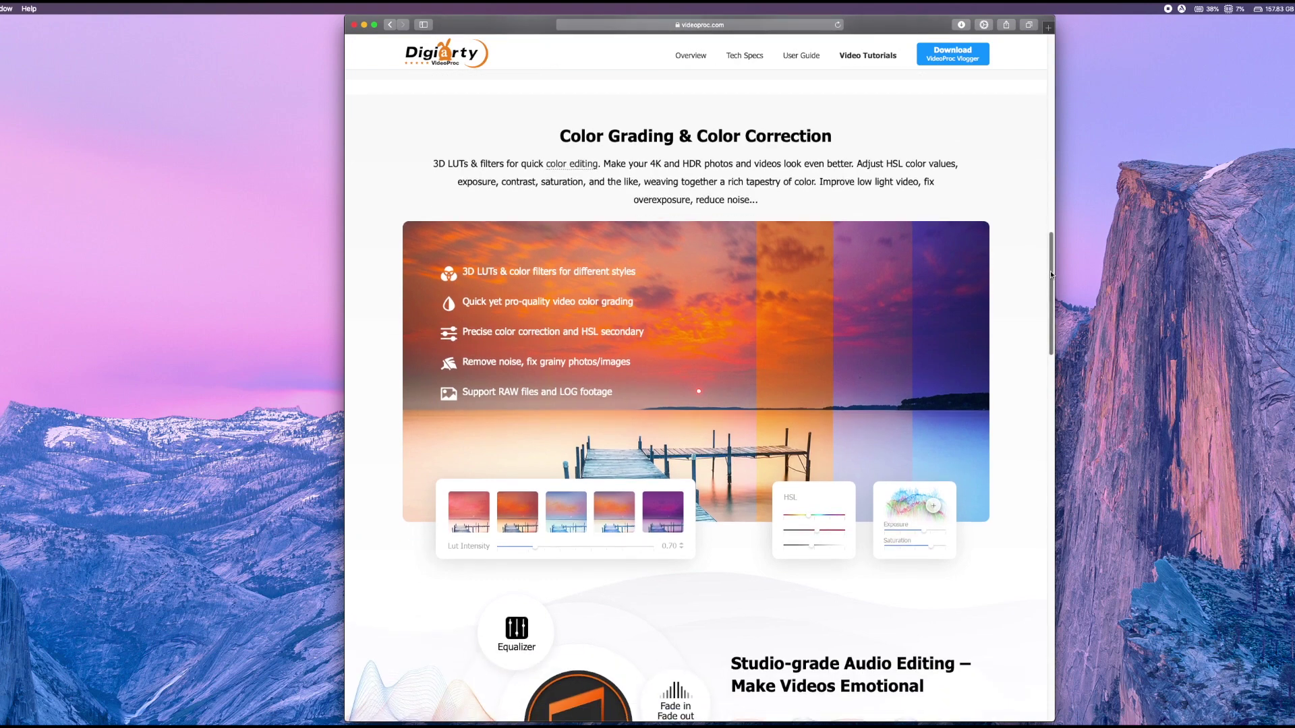
left_click_drag(1050, 273, 1055, 339)
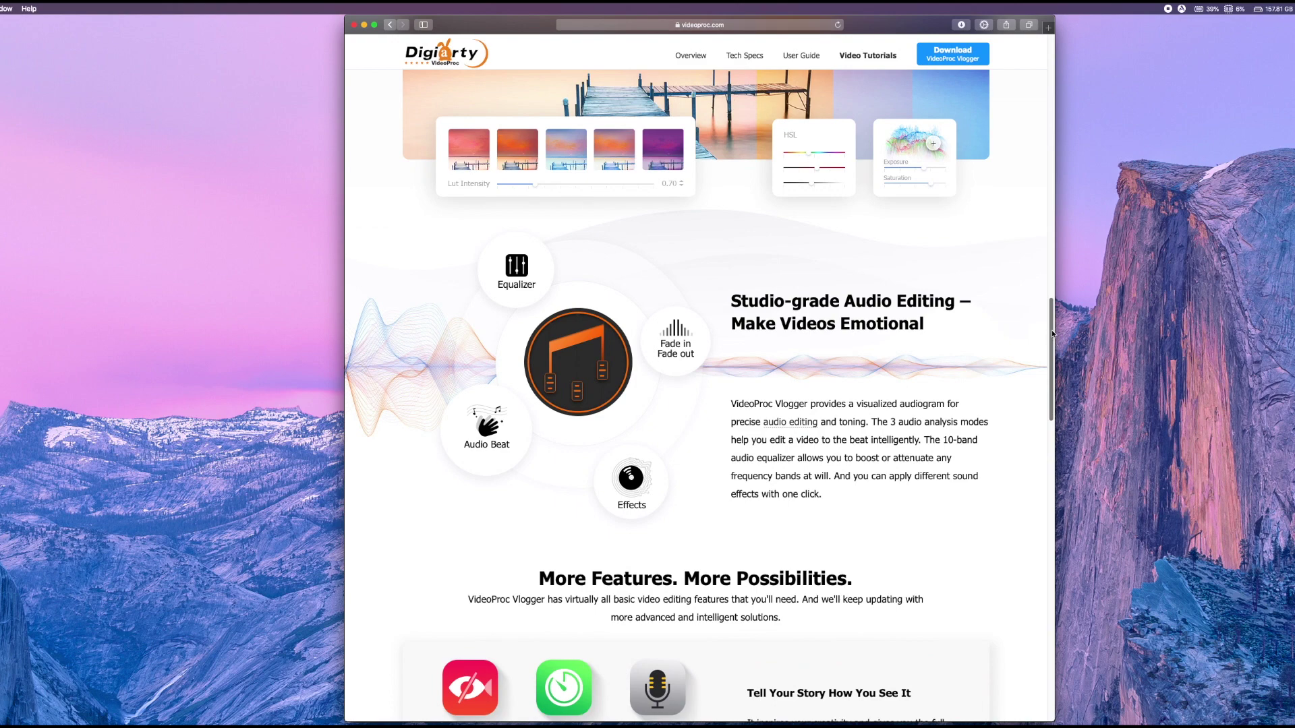
left_click_drag(1052, 333, 1050, 385)
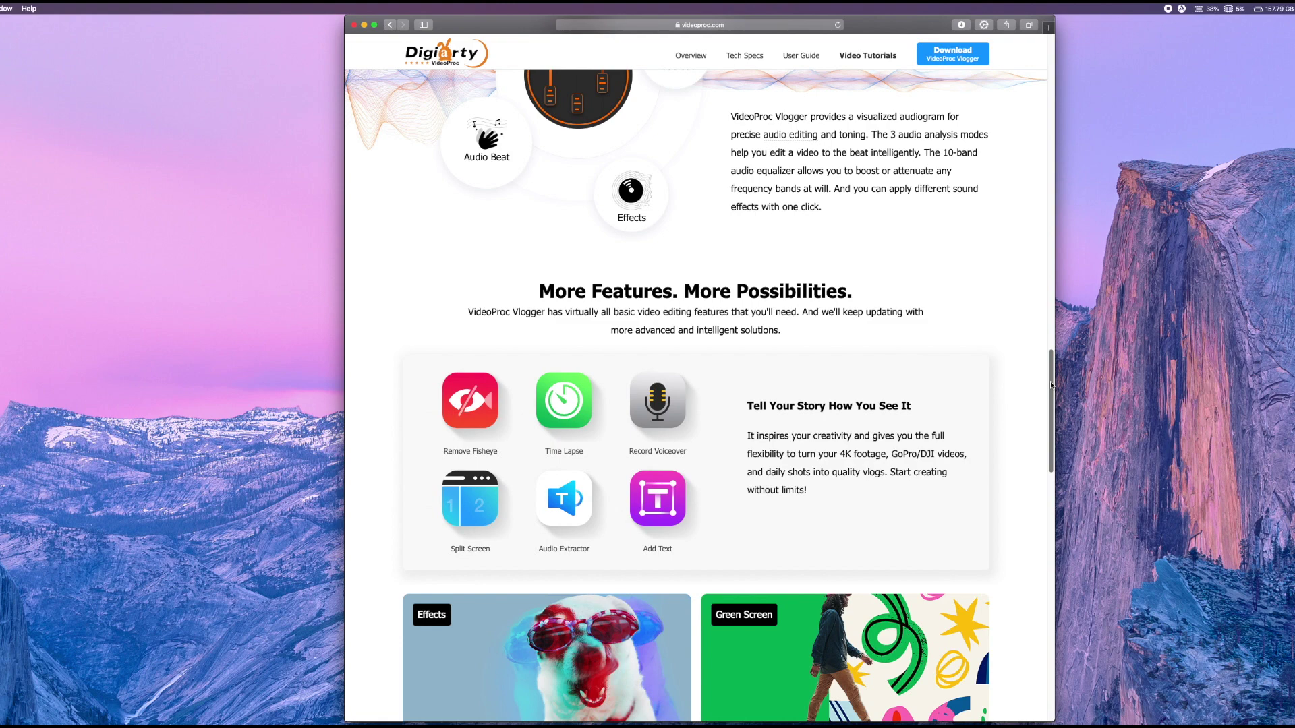
left_click_drag(1050, 385, 1057, 454)
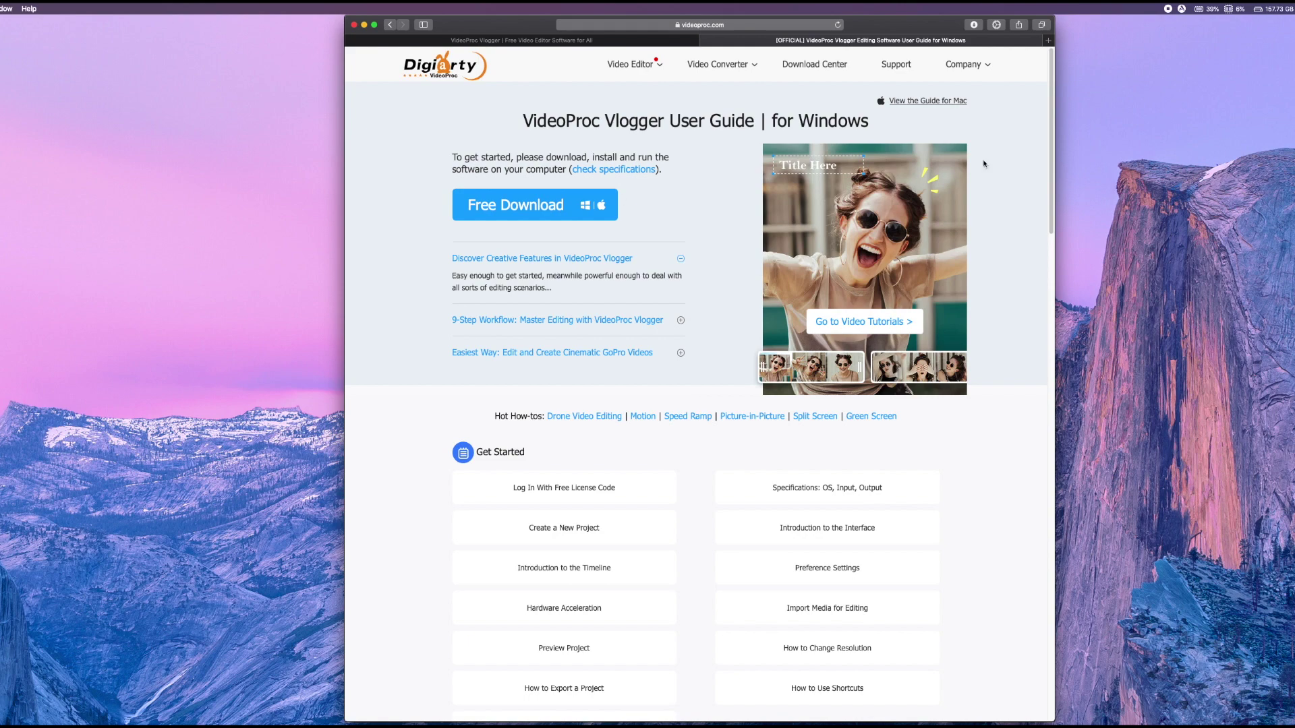
- Scroll the user guide's Get Started and Editing Videos topics down to Editing Audio
scroll(984, 164, "down", 5)
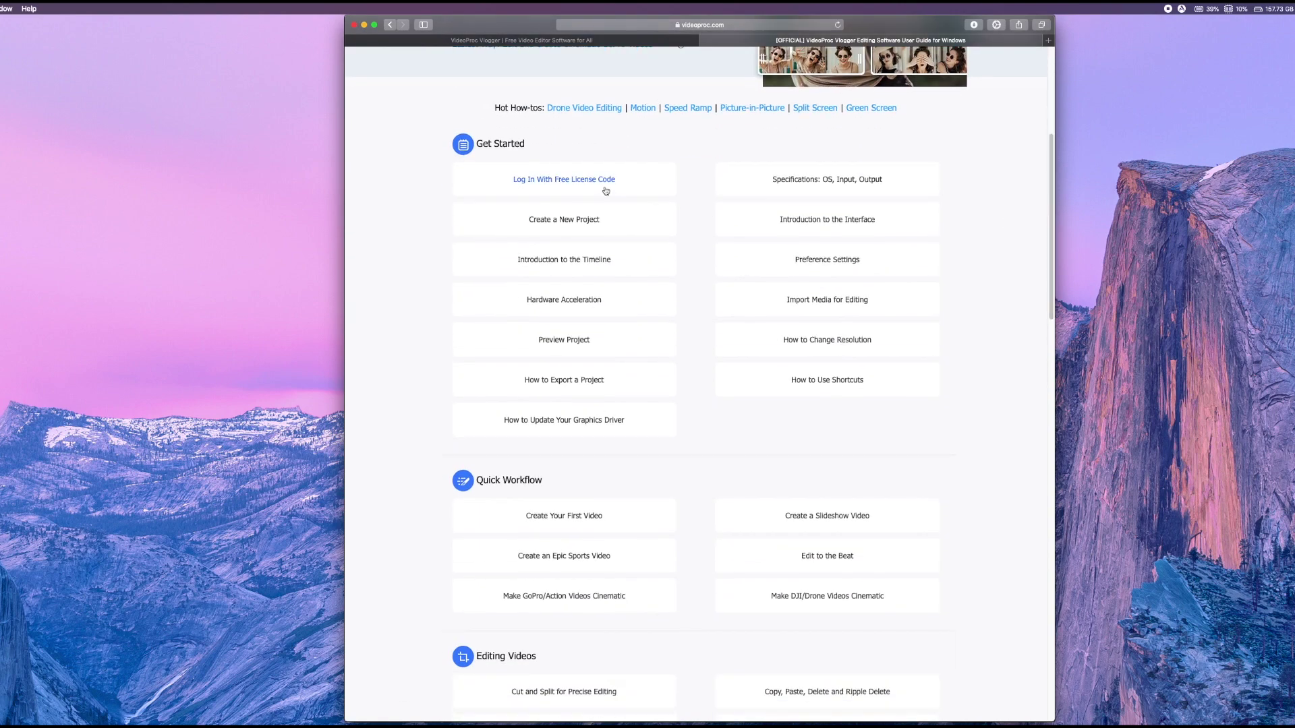
scroll(959, 317, "down", 4)
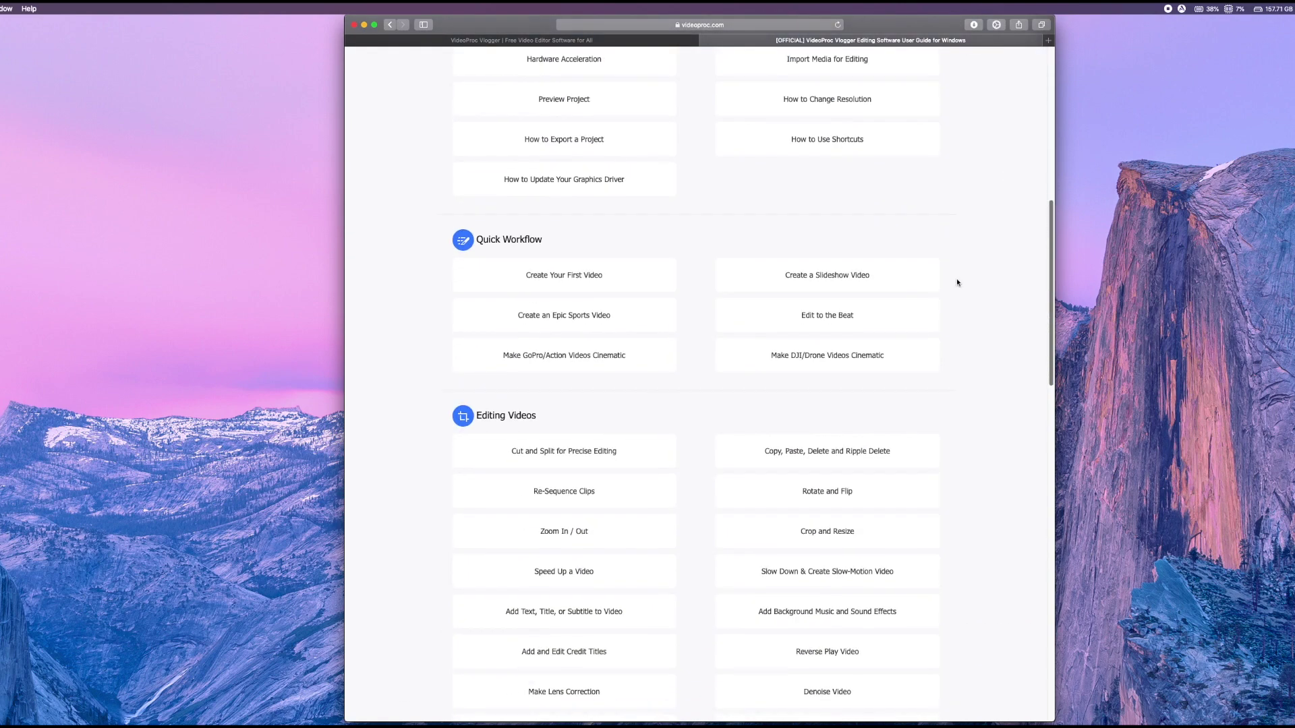
scroll(961, 326, "down", 5)
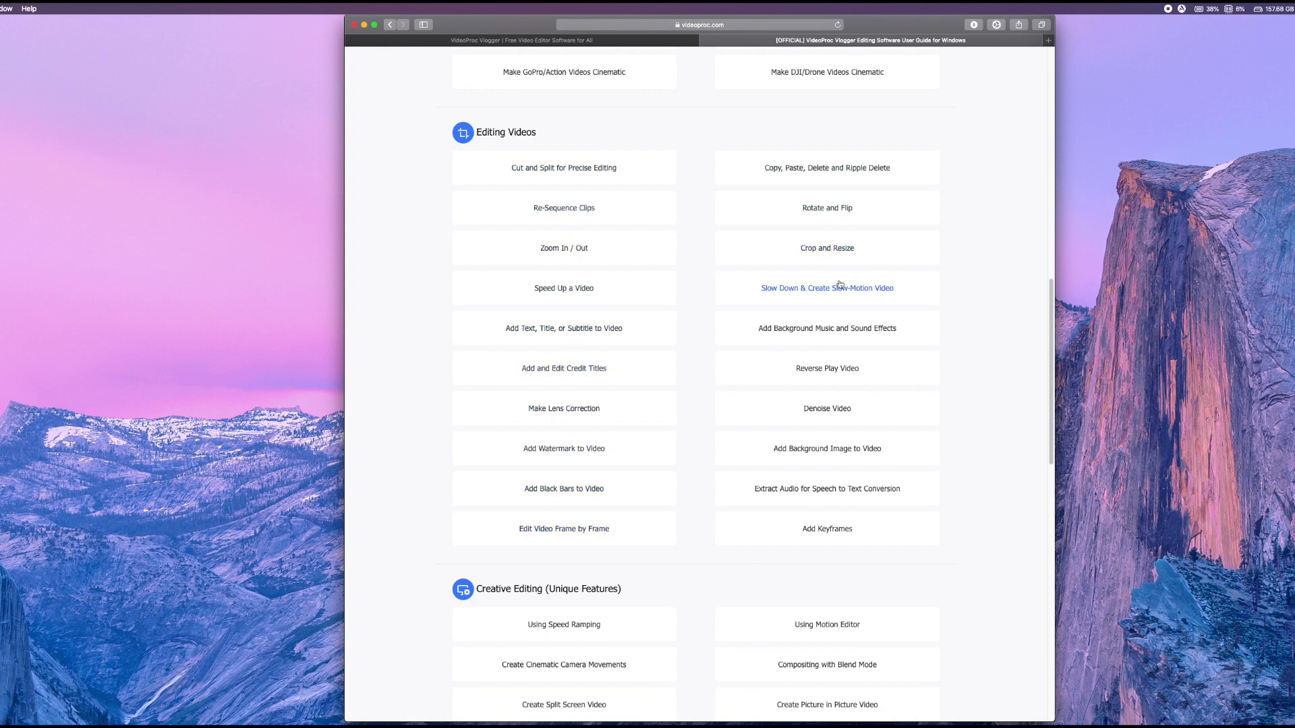
scroll(659, 463, "down", 5)
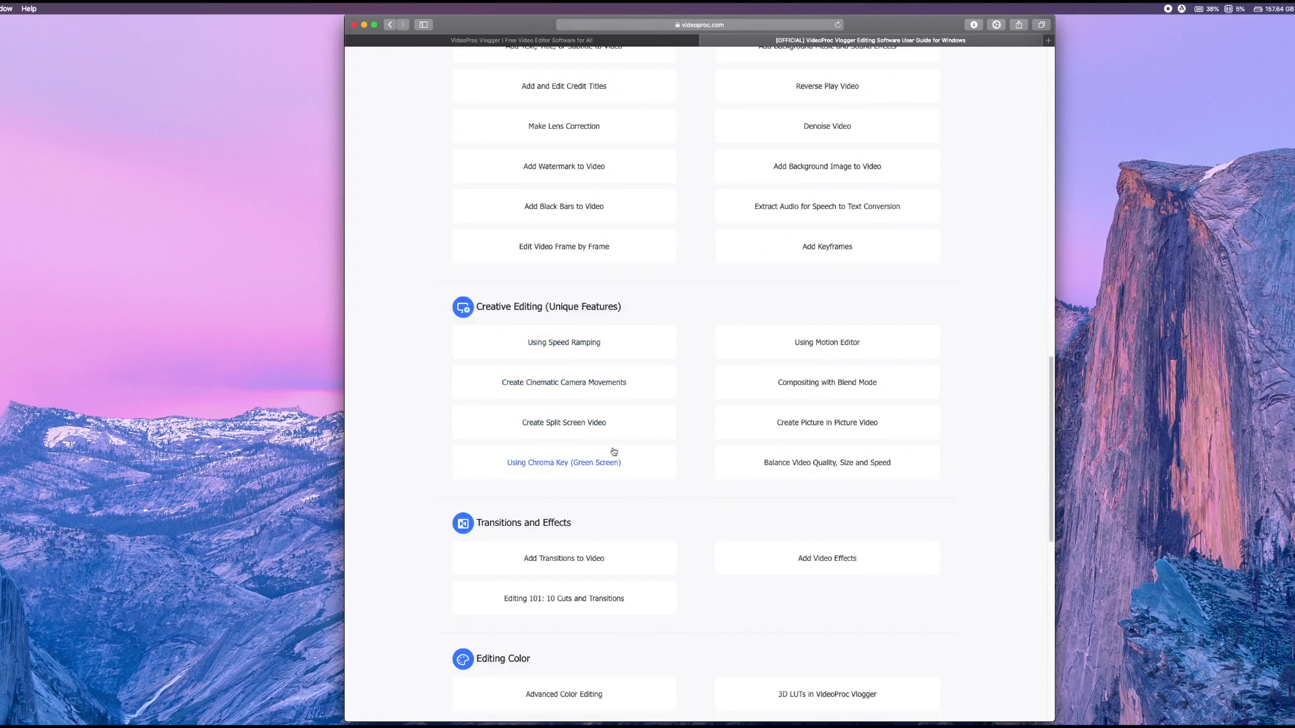
scroll(836, 457, "down", 4)
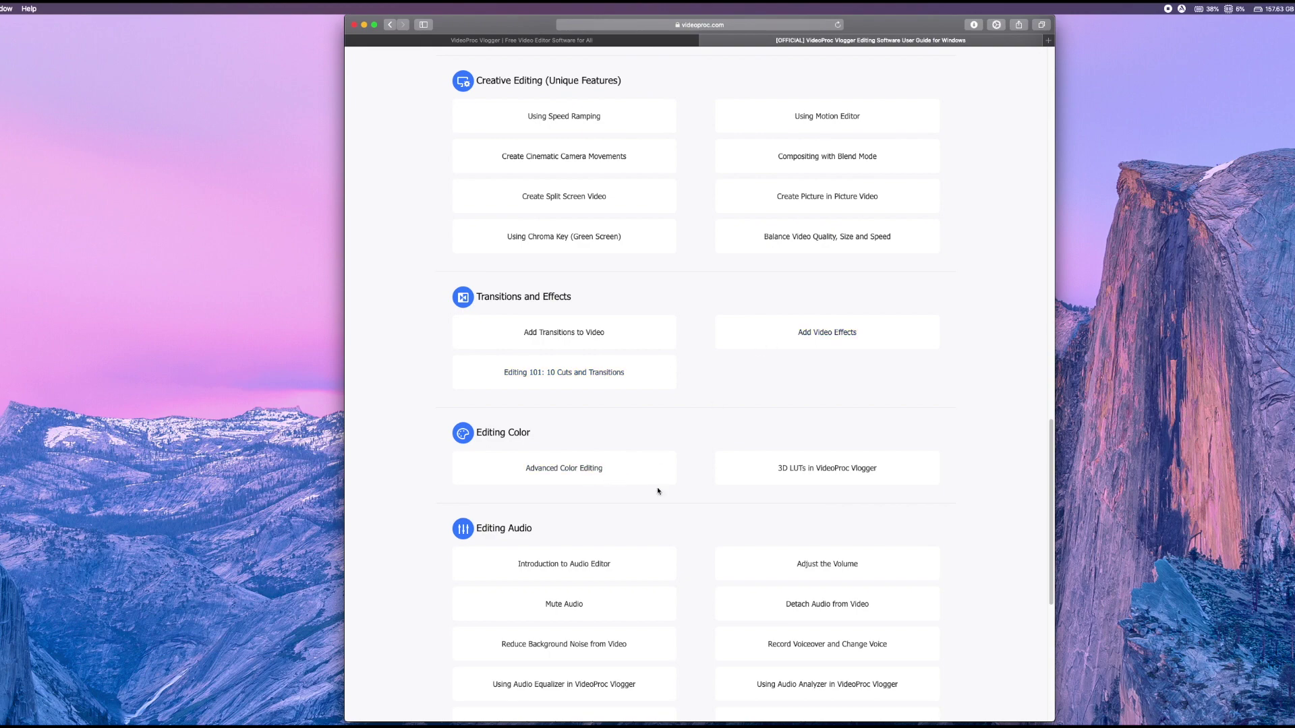
scroll(1042, 520, "down", 5)
scroll(1042, 520, "down", 1)
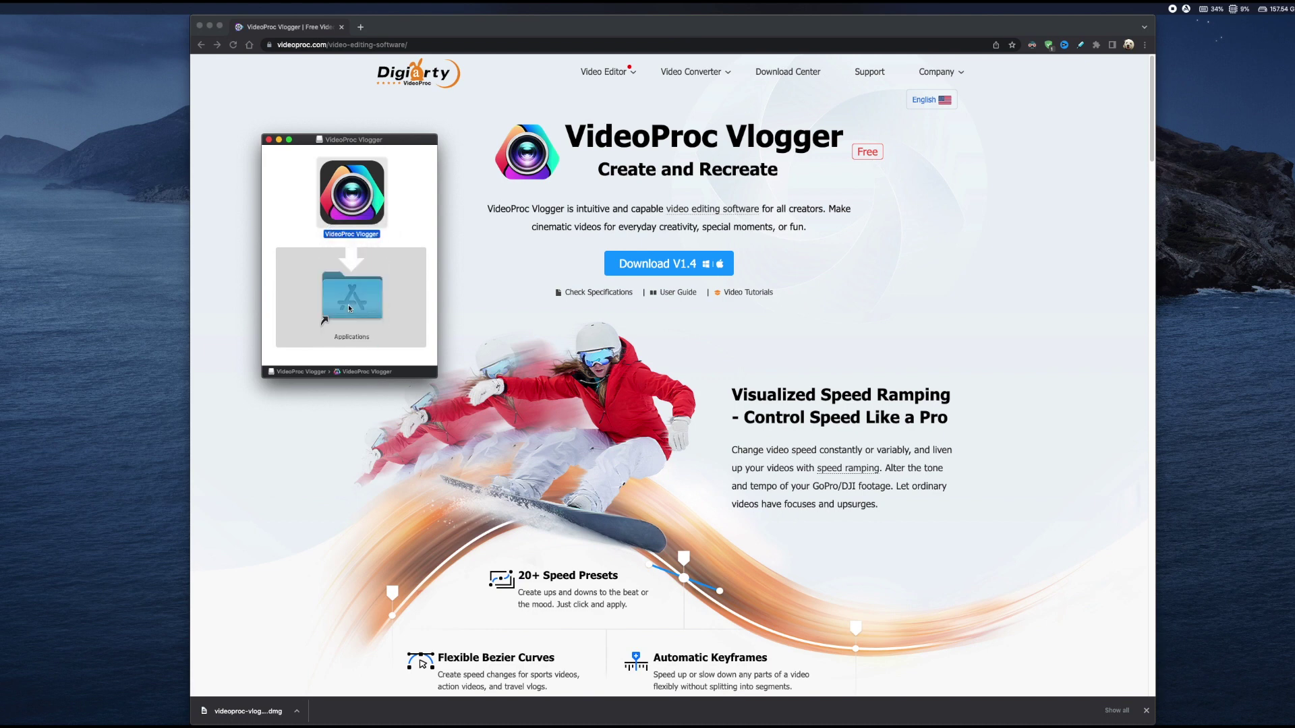
- Close the installer disk image window and start naming the new project Techfigure 1
left_click(269, 140)
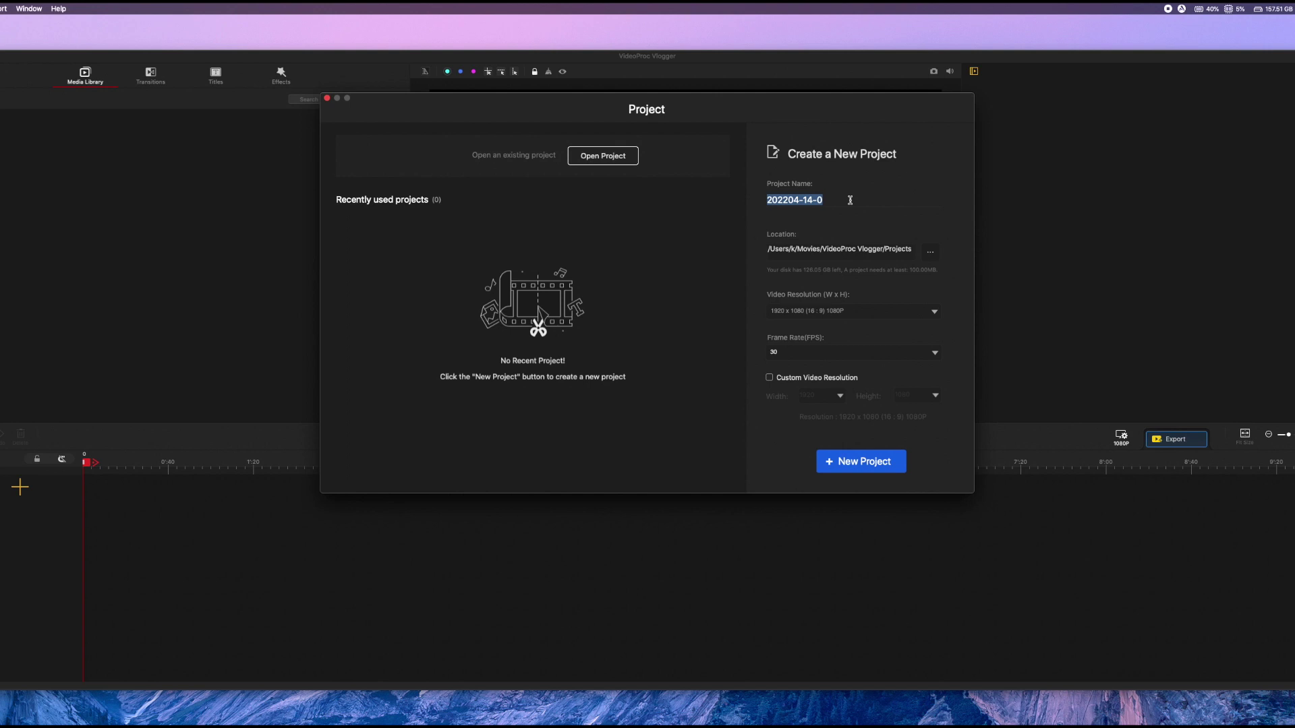
type("Techfigure 1")
- Keep 1080P resolution and 30 fps, and create the Techfigure 1 project
left_click(909, 311)
left_click(908, 311)
left_click(909, 352)
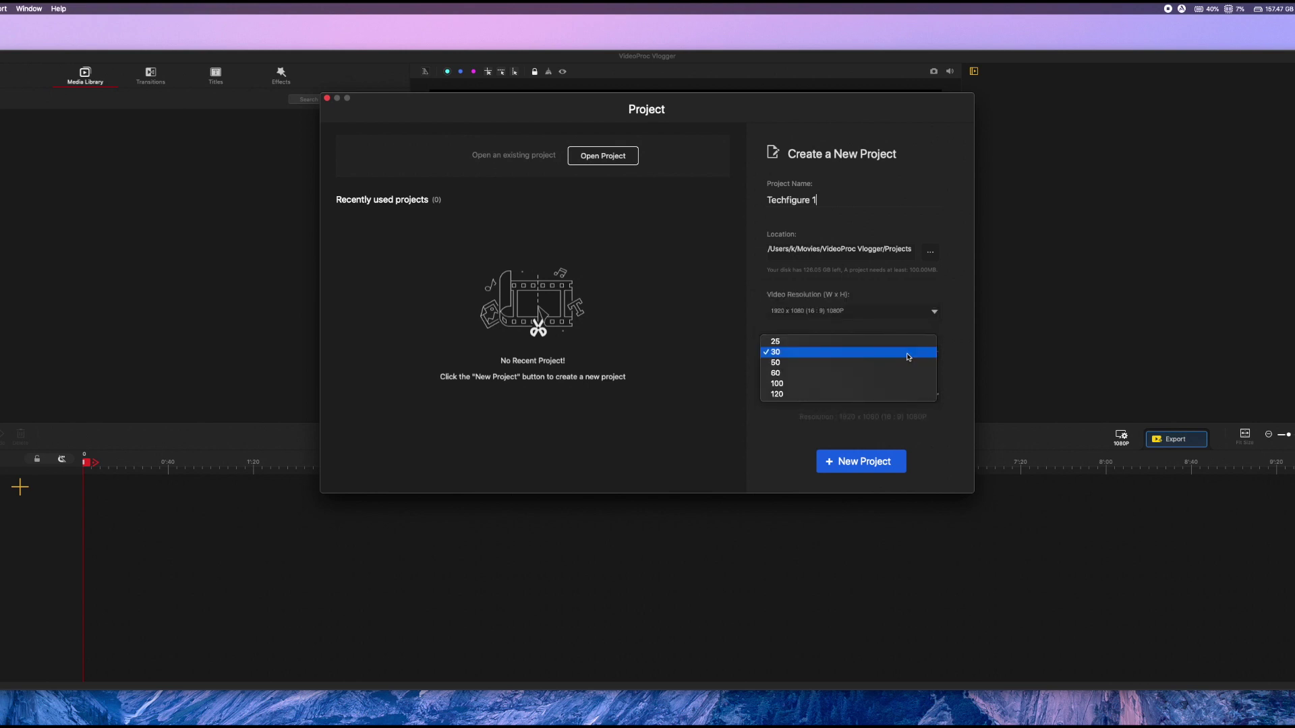
left_click(908, 352)
left_click(861, 462)
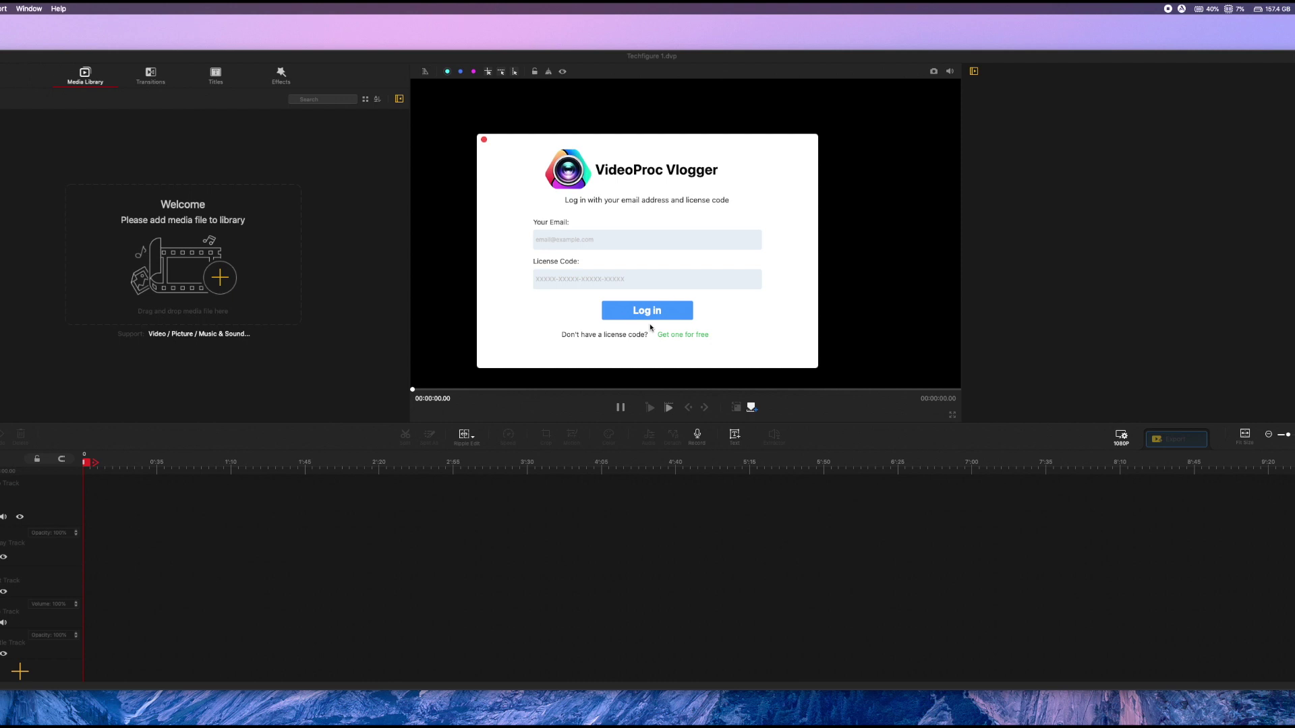
- Request a free license code sent to the user's e-mail address
left_click(692, 337)
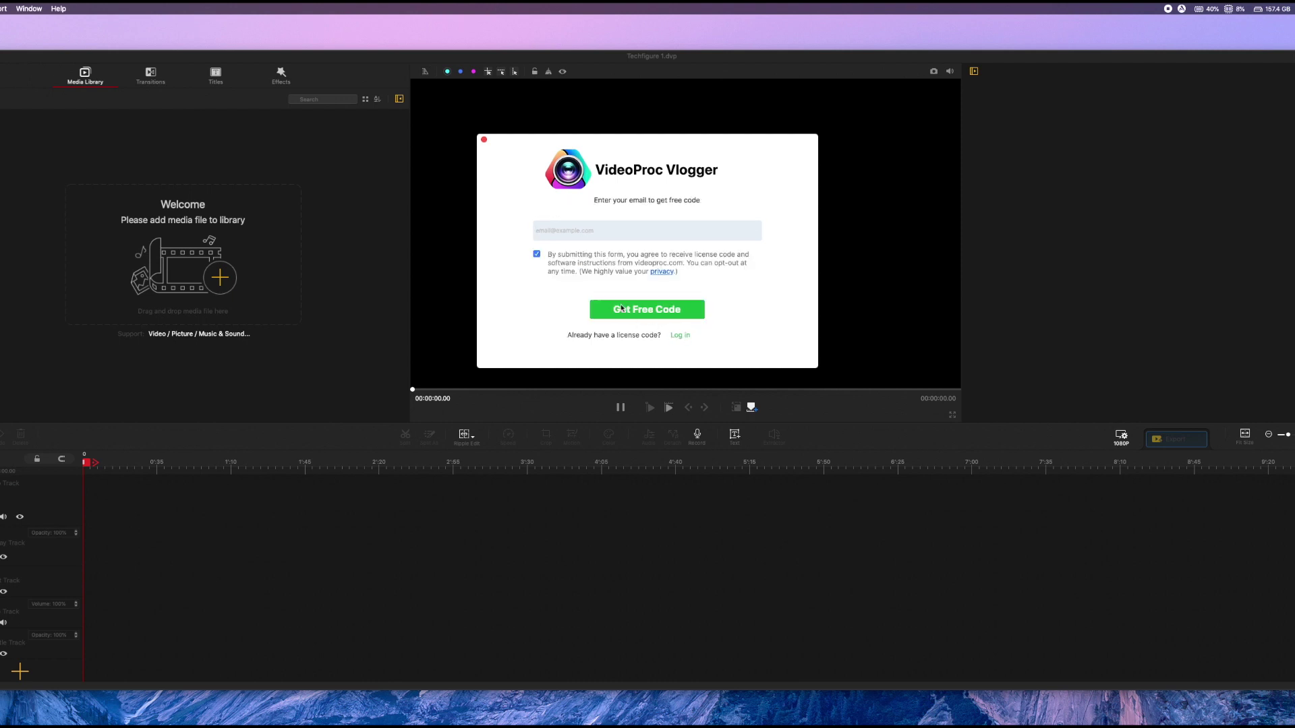
type("techfigur3")
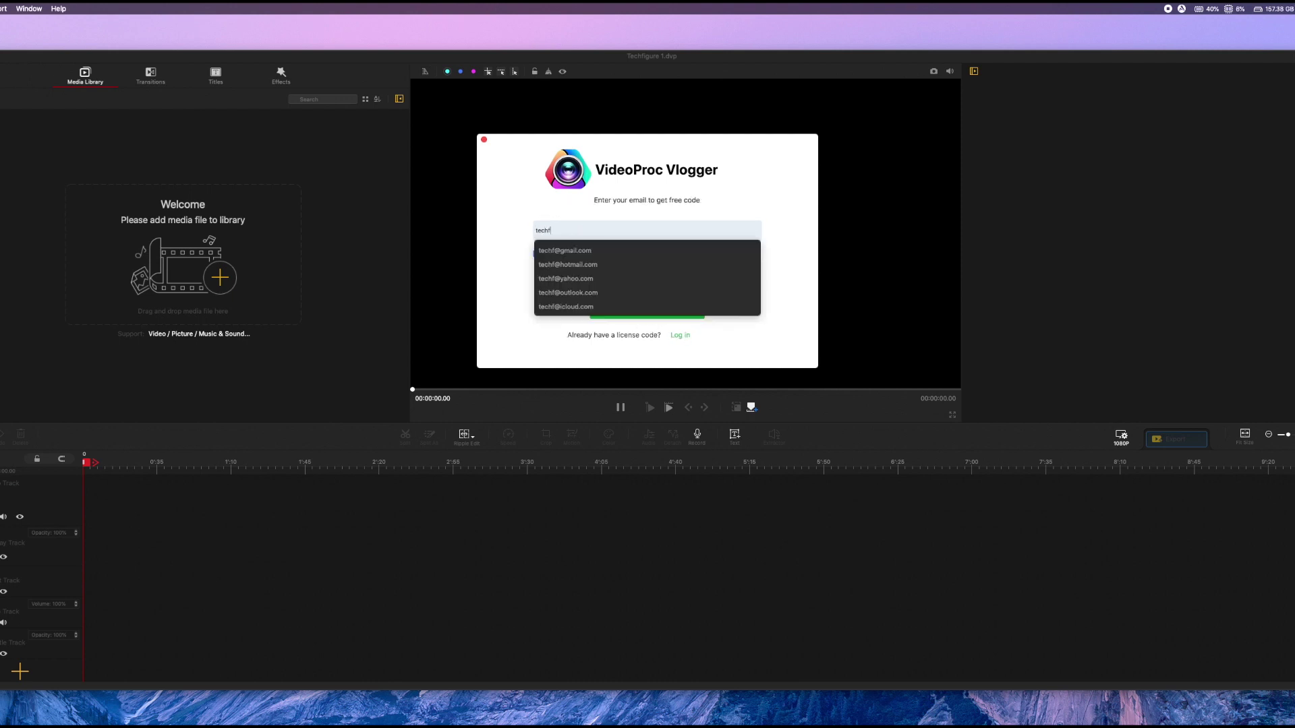
left_click(590, 250)
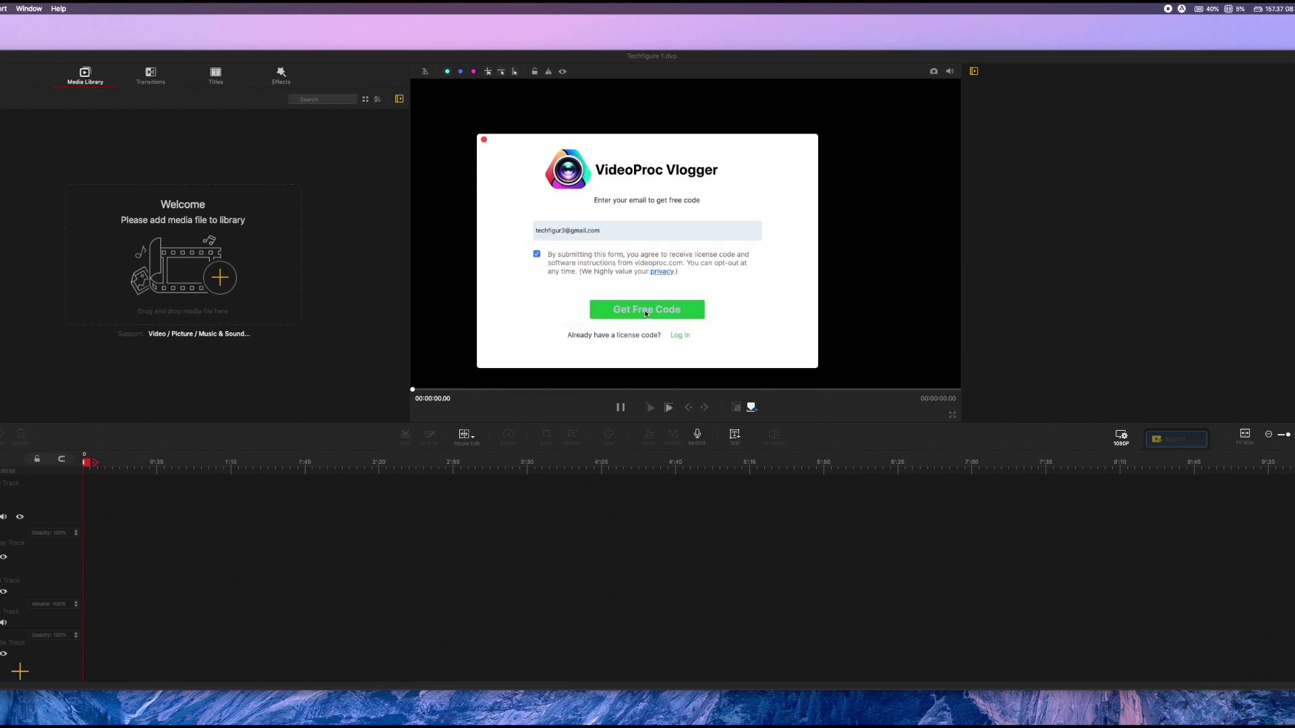
left_click(645, 311)
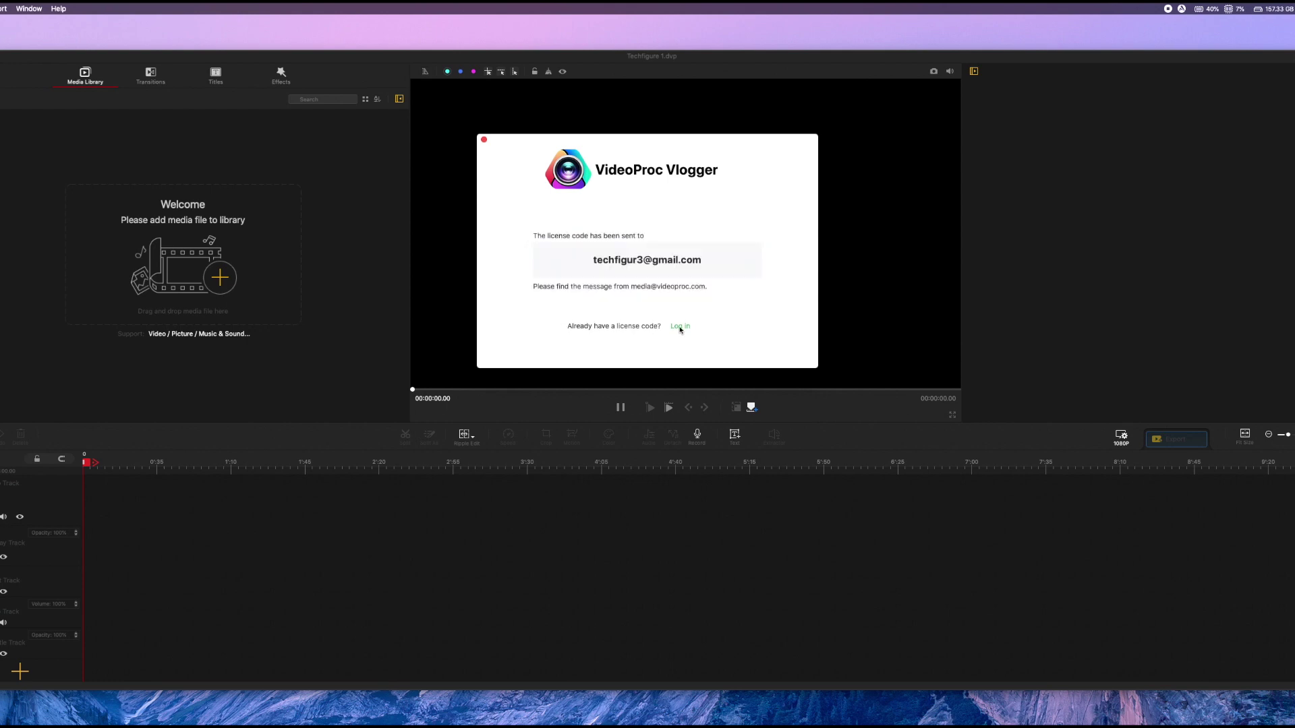
- Log in with the e-mail address and the pasted license code
left_click(680, 327)
key("super+v")
left_click(649, 310)
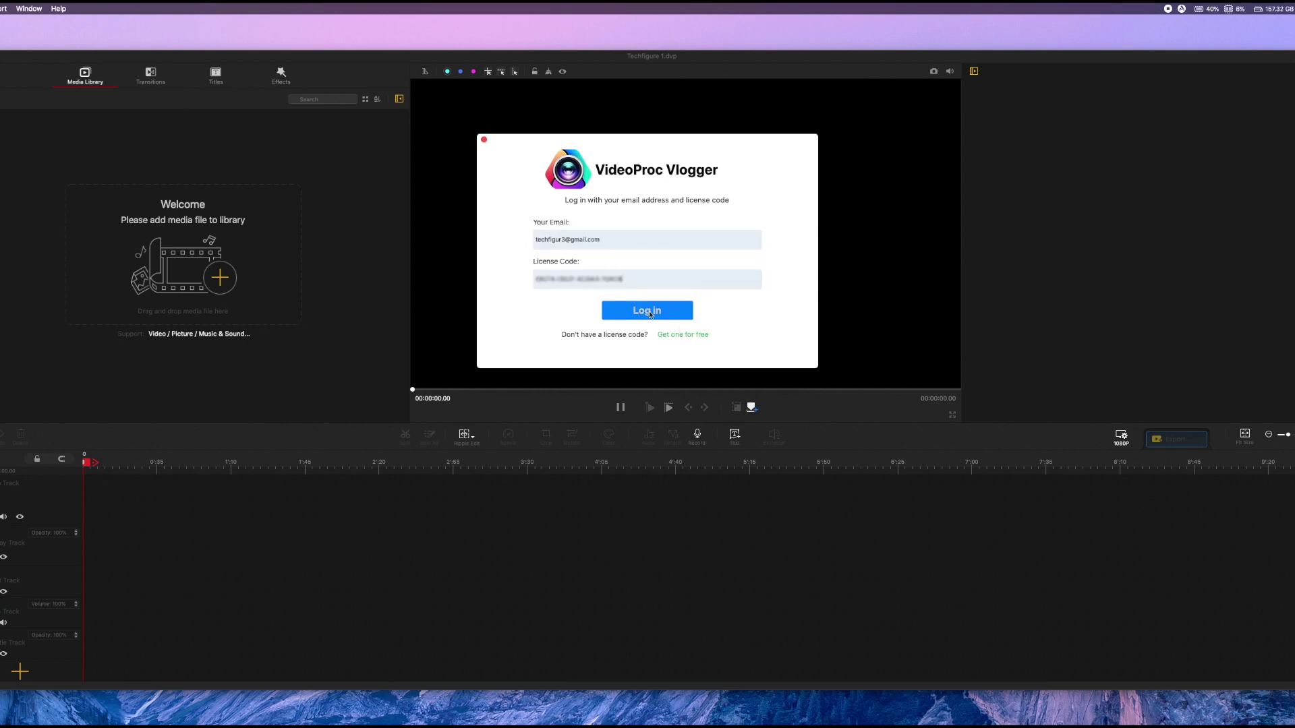
- Dismiss the login message and import all six clips from the OnScreen Project videos folder
left_click(693, 227)
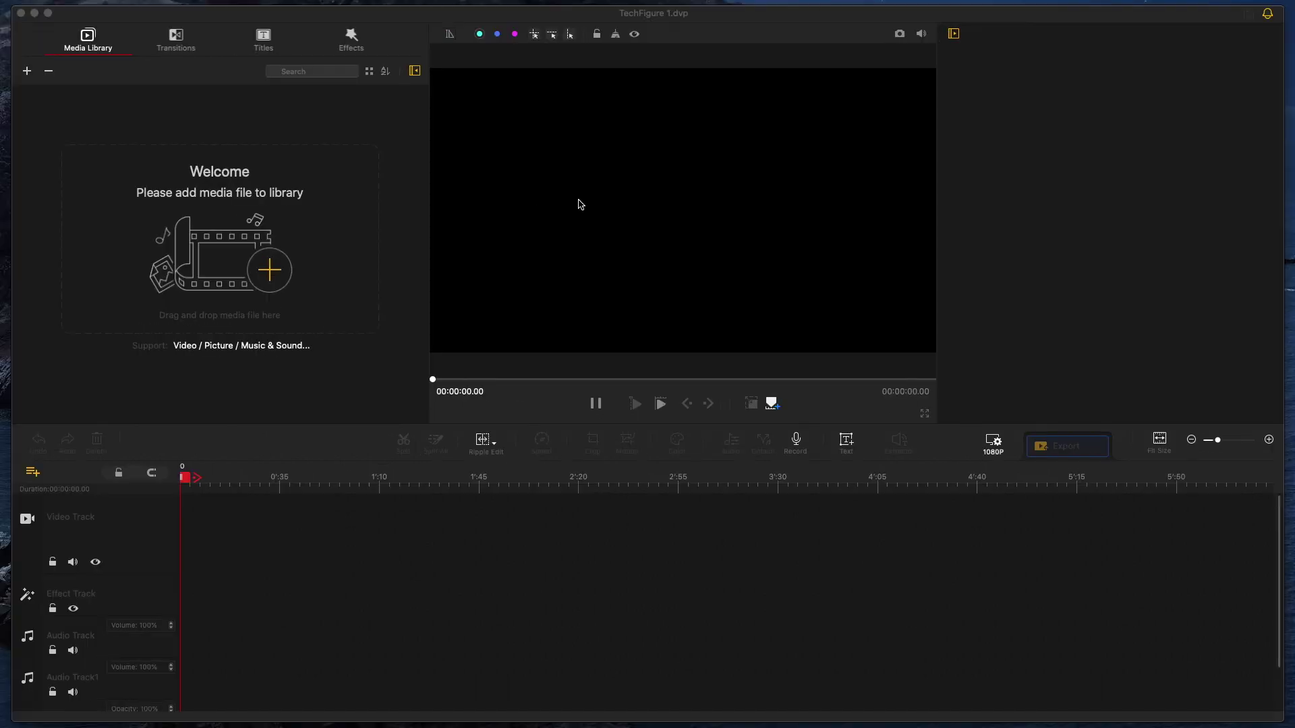
left_click(28, 73)
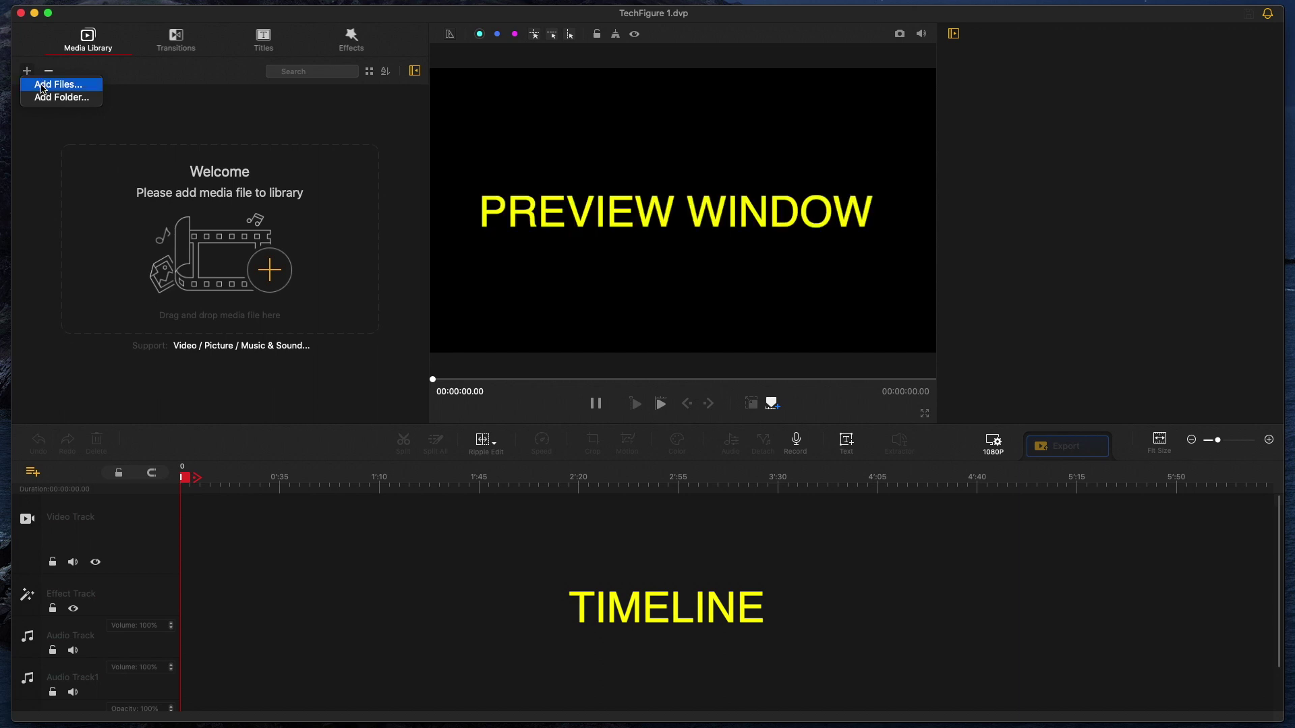
left_click(199, 121)
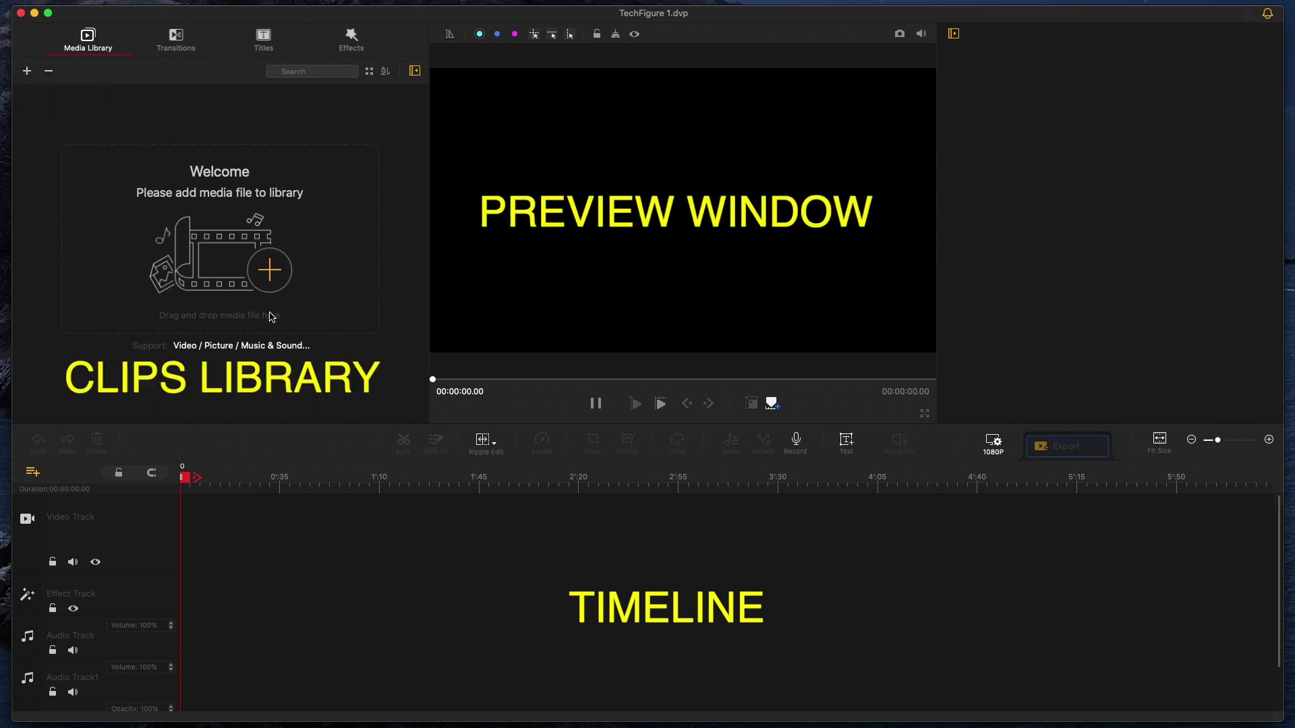
left_click(268, 274)
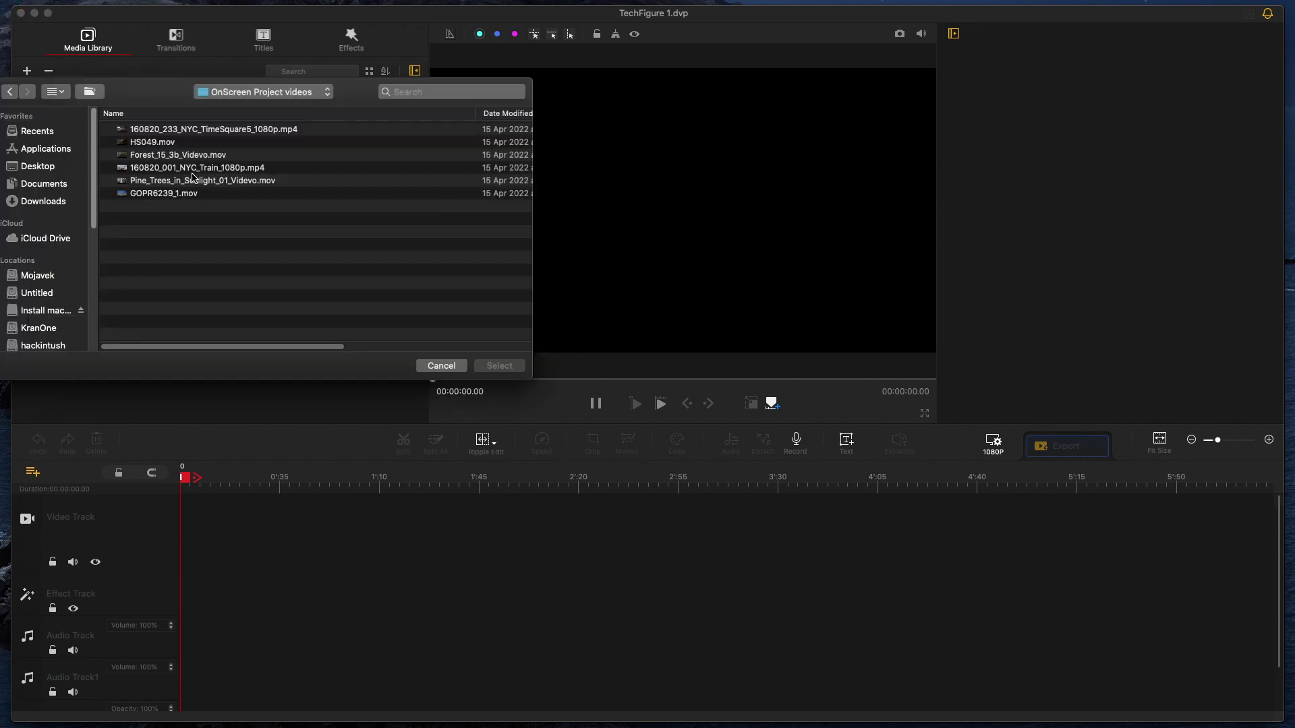
left_click(200, 131)
left_click(176, 193, "shift")
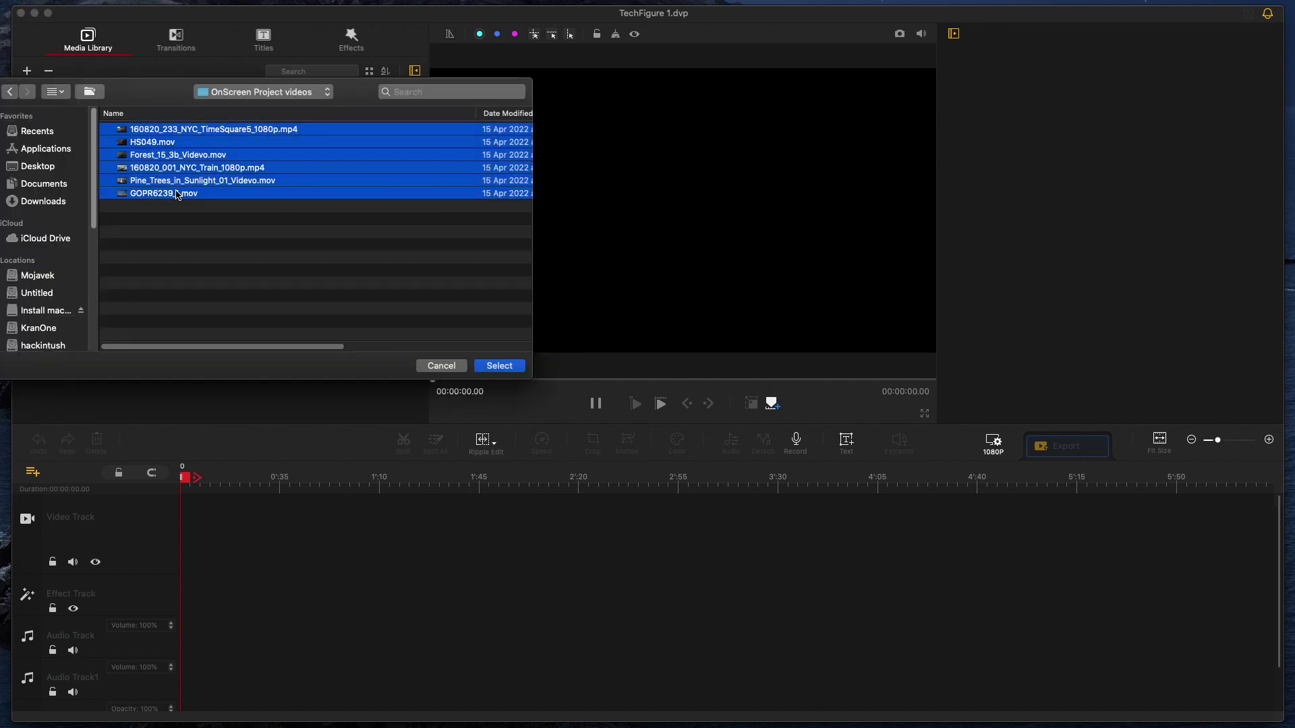
left_click(503, 367)
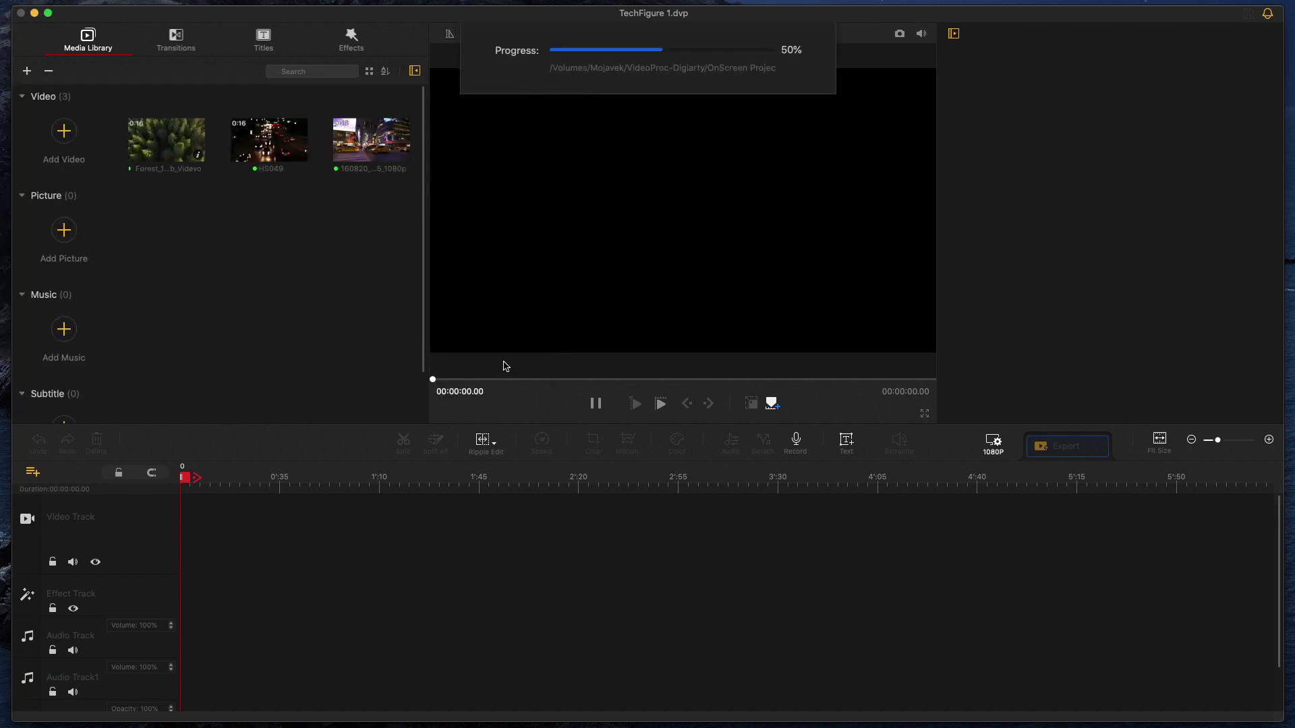
- Browse the Transitions, Titles and Effects libraries, then scroll the built project's timeline tracks
left_click(178, 42)
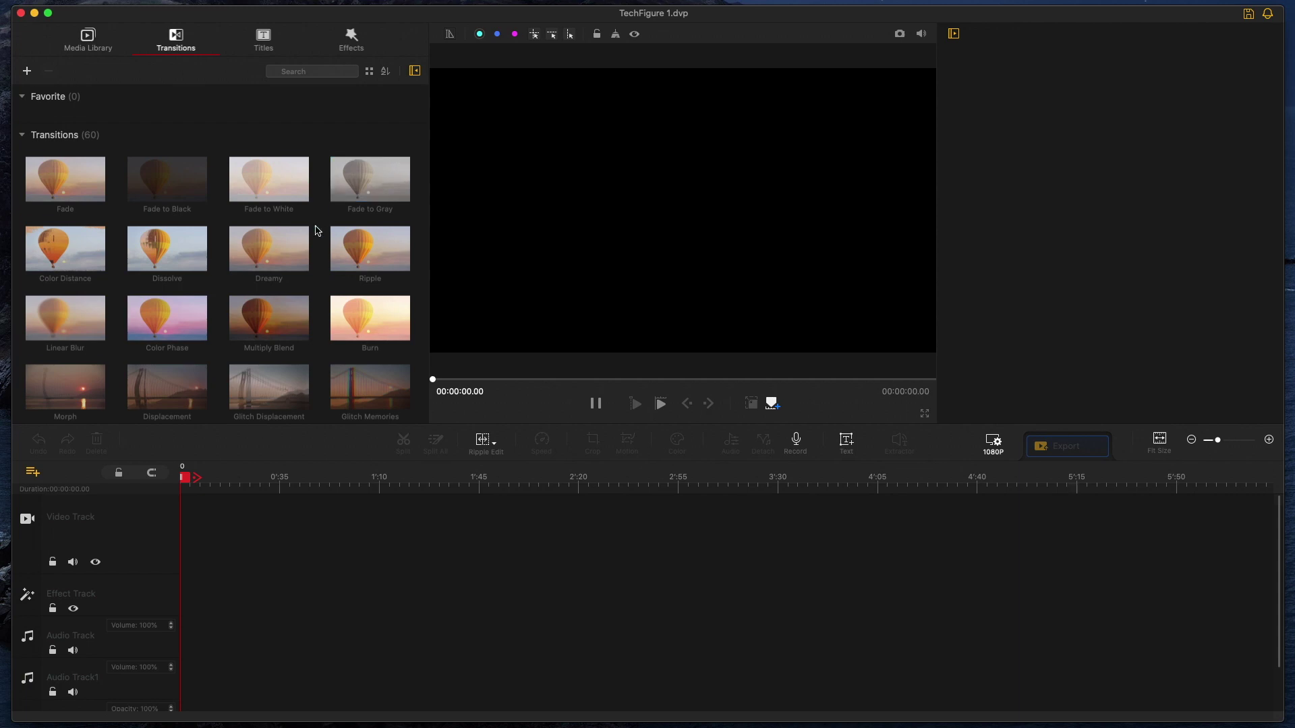
left_click(263, 38)
left_click(351, 40)
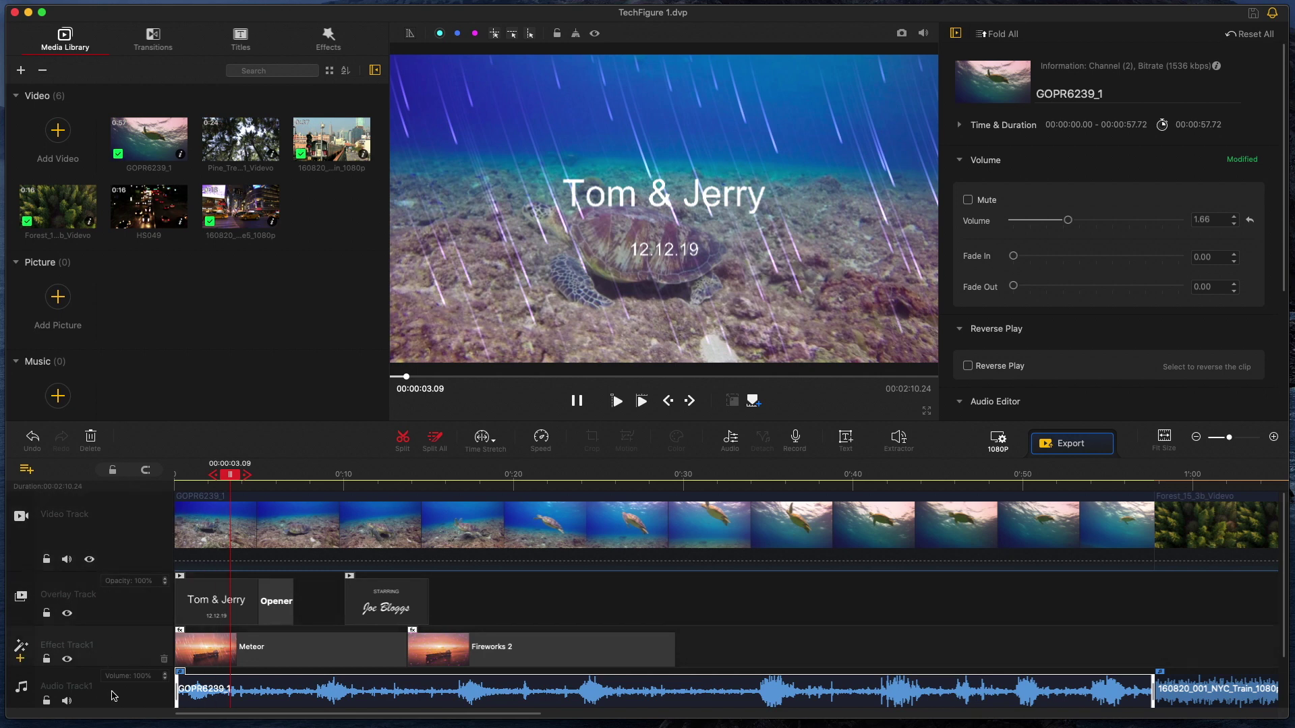
scroll(112, 696, "down", 3)
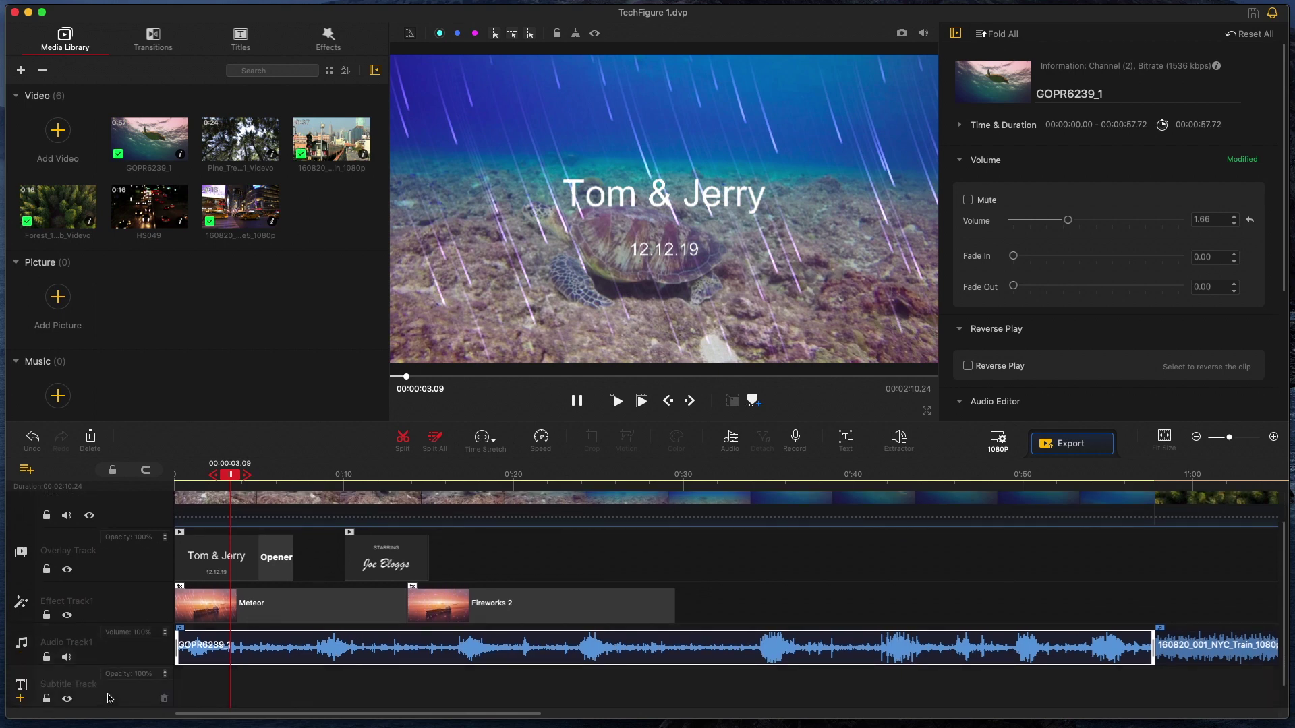
- Place Subtitle 2 at the start of the Subtitle Track and check the 1080P project resolution
left_click(243, 41)
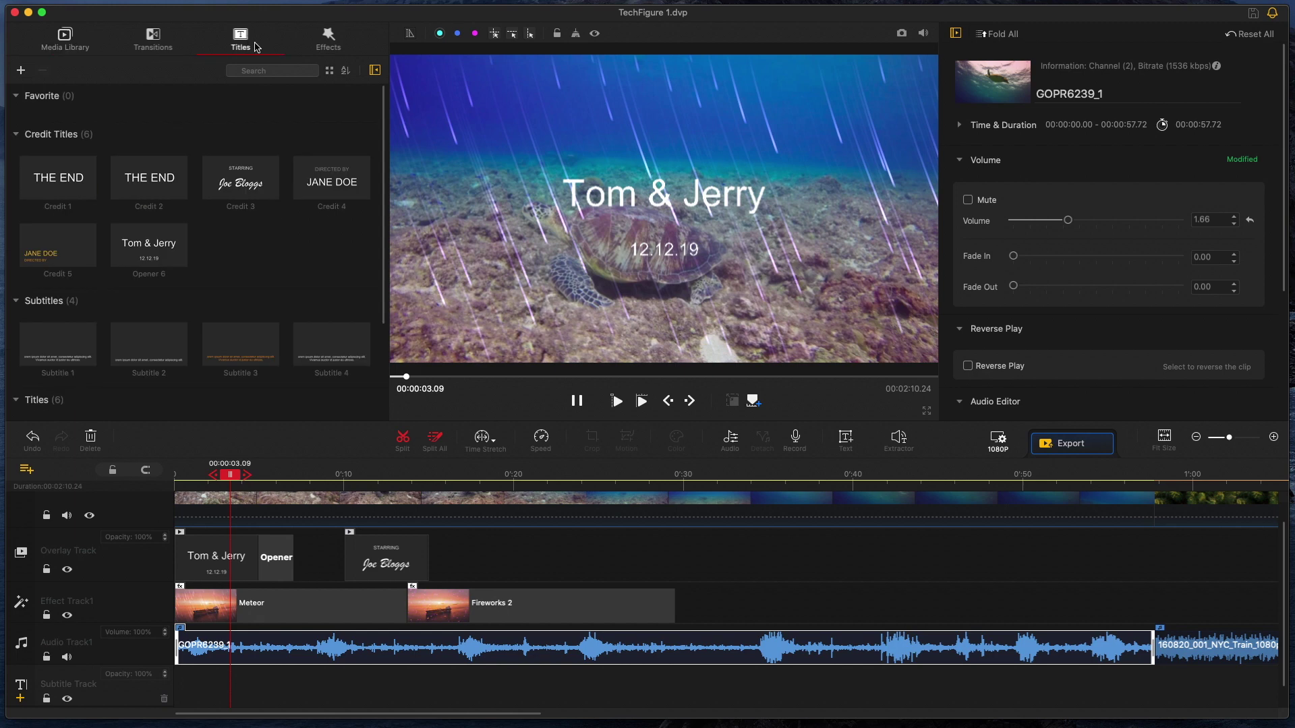
left_click_drag(125, 334, 197, 682)
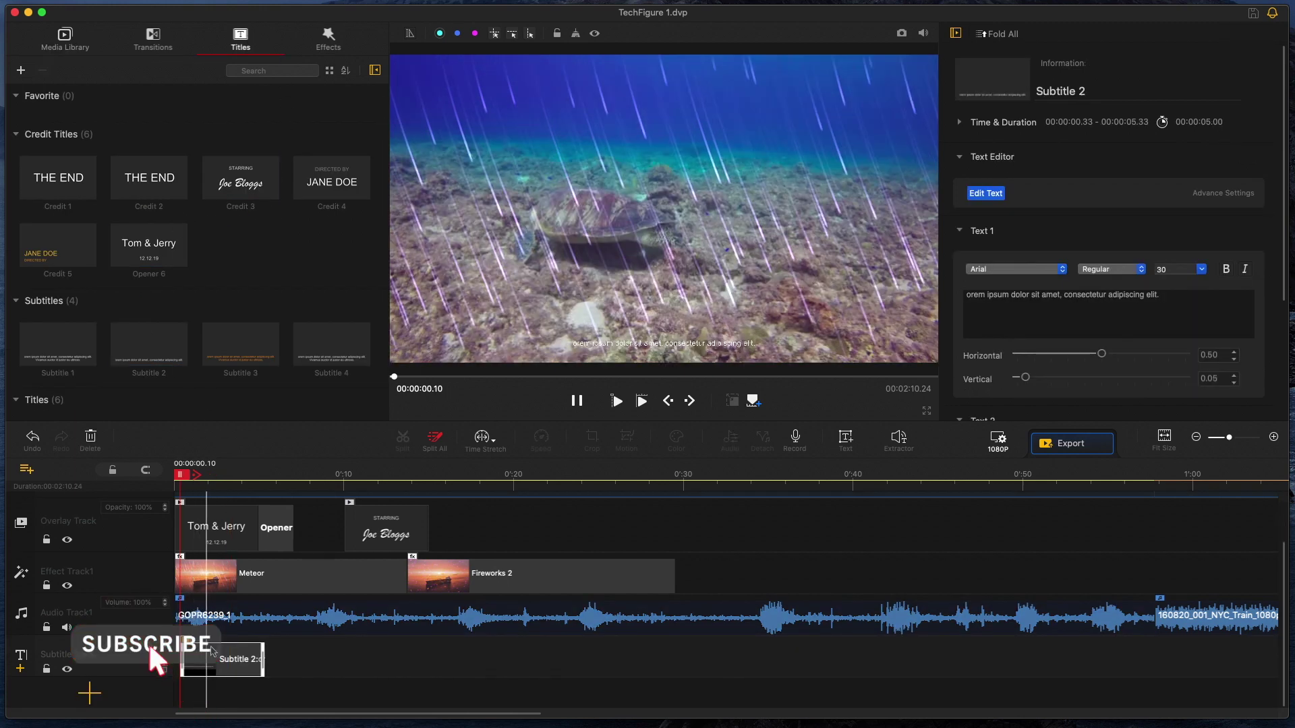
scroll(217, 624, "up", 1)
scroll(217, 626, "up", 3)
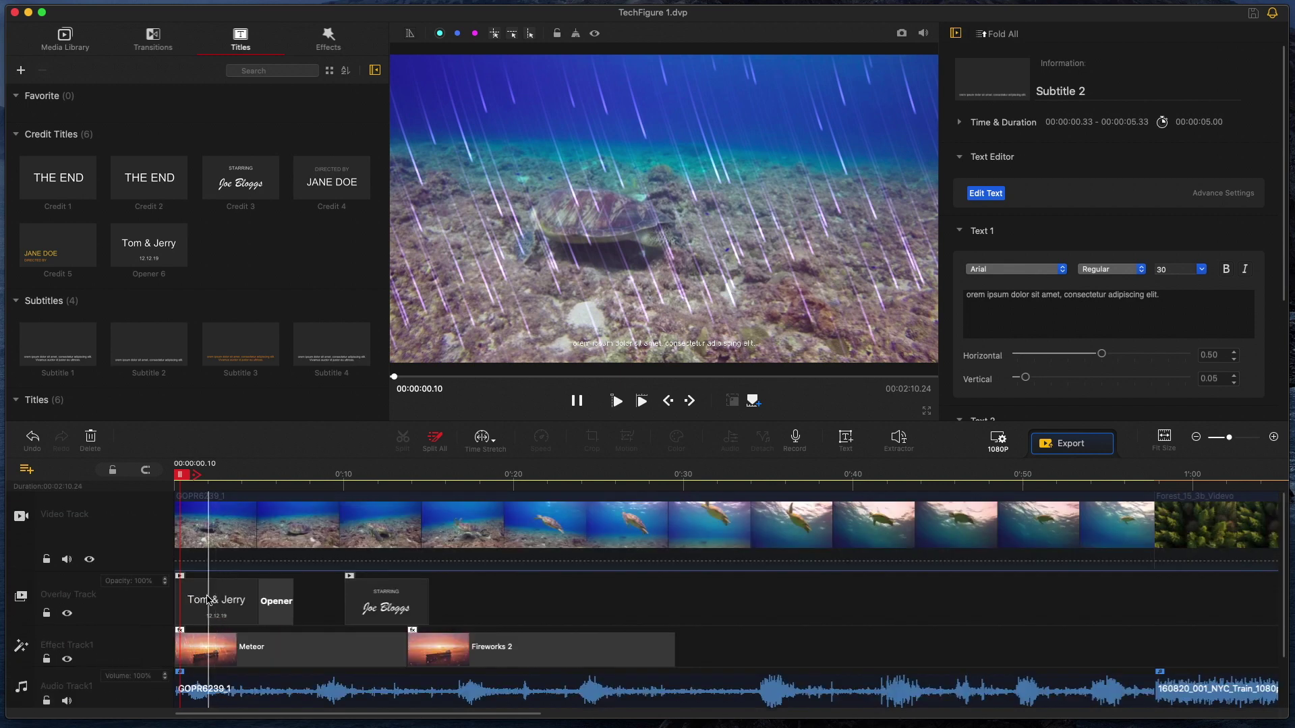
left_click(998, 439)
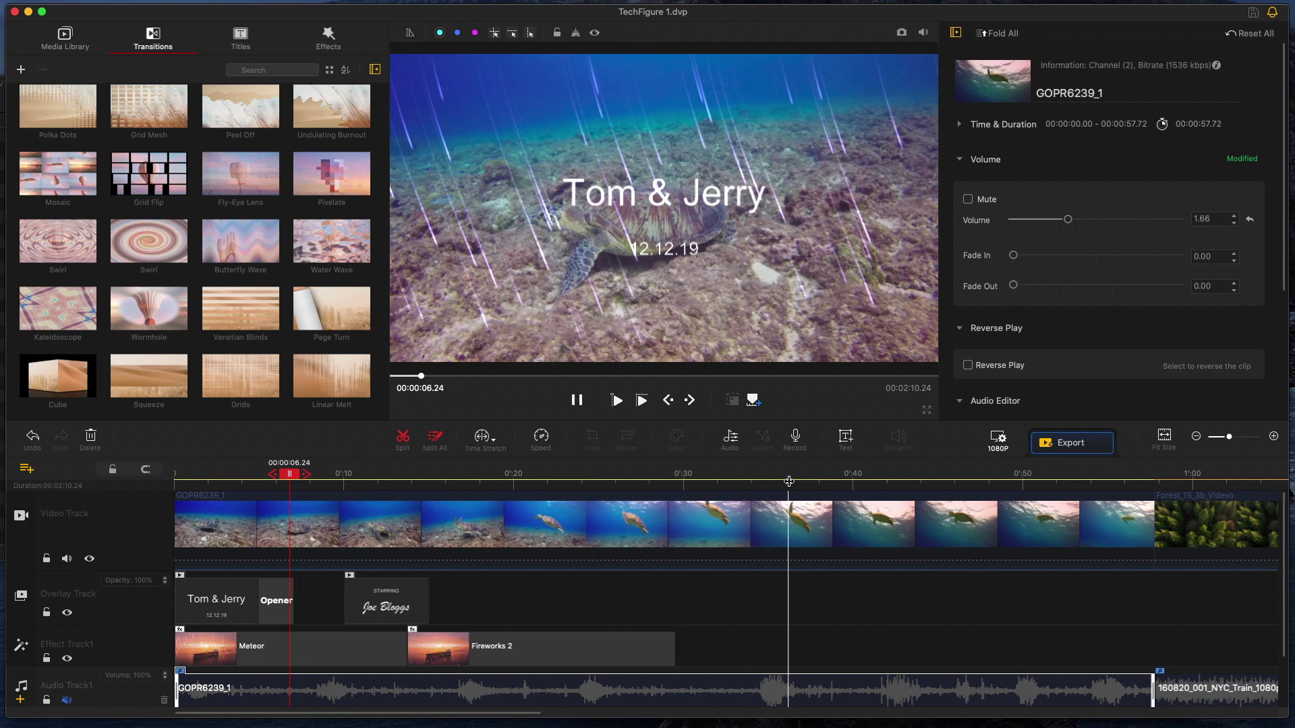
- Set up the audio recorder with Scarlett Solo USB as the input device
left_click(796, 437)
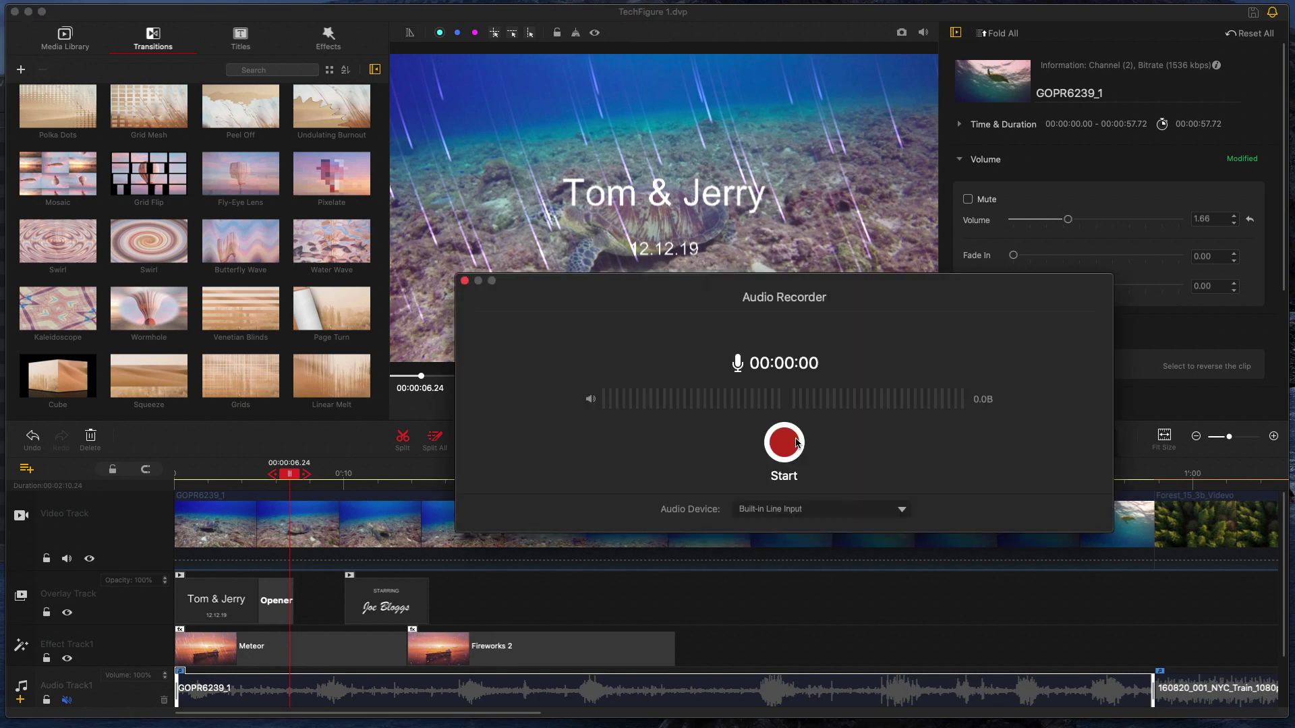
left_click(797, 513)
left_click(786, 532)
- Record a short test take, play it back, and discard it with Re-Record
left_click(791, 442)
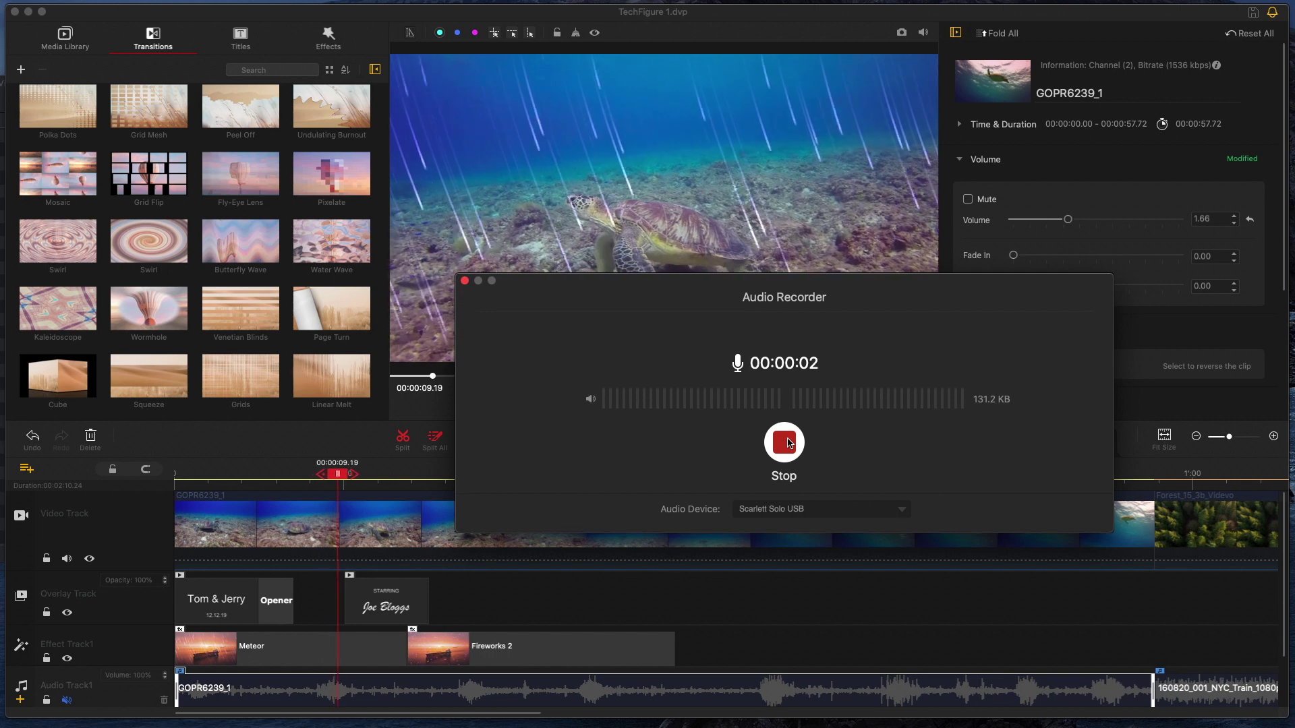
left_click(790, 443)
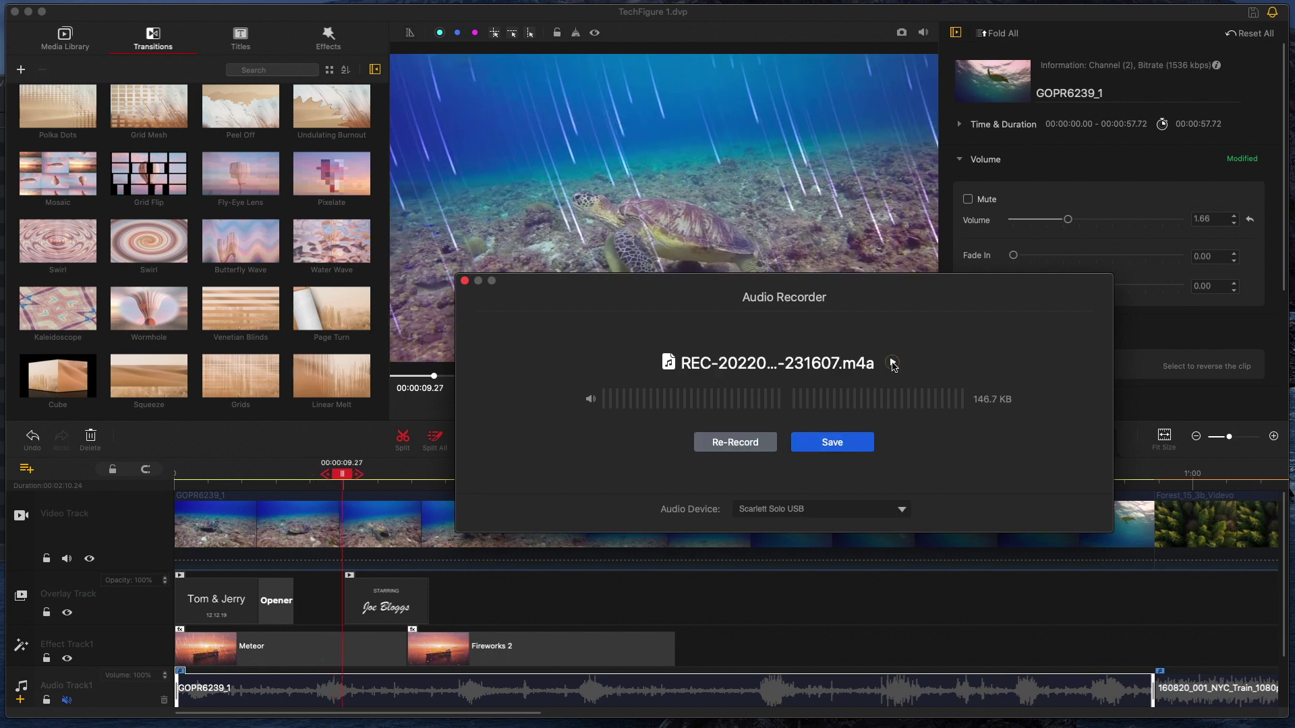
left_click(892, 364)
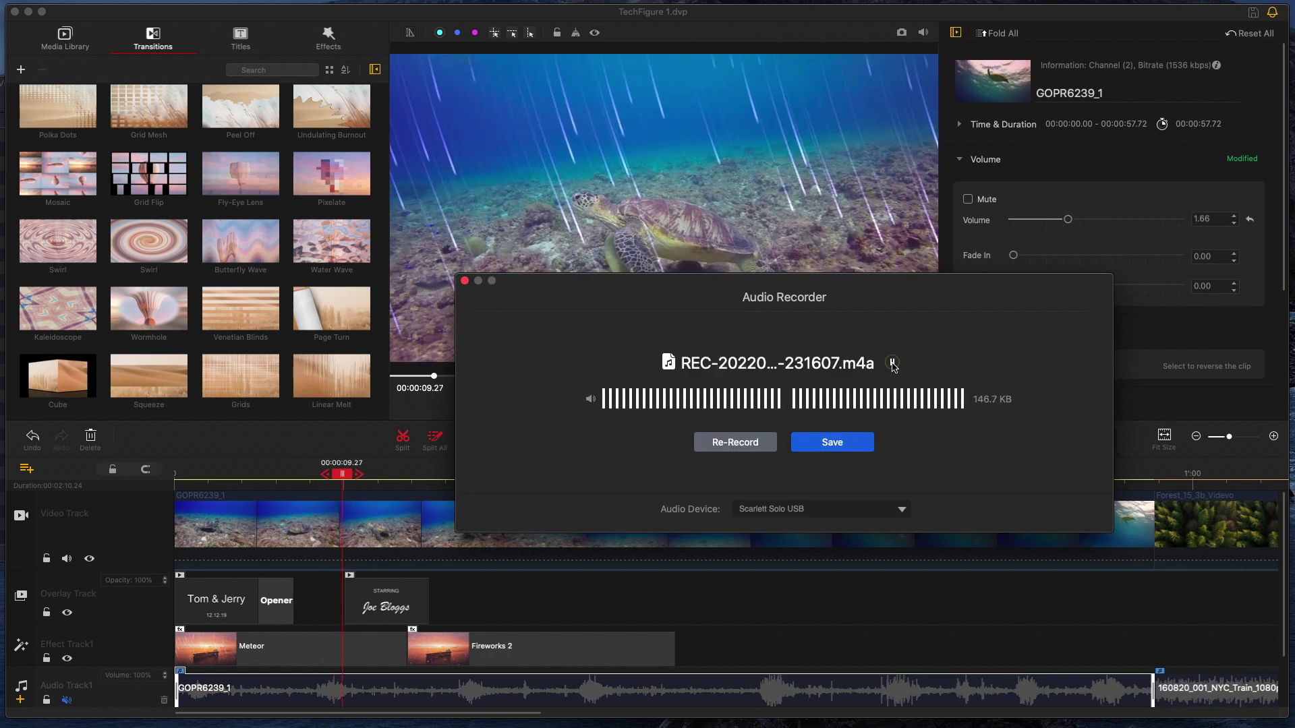
left_click(748, 448)
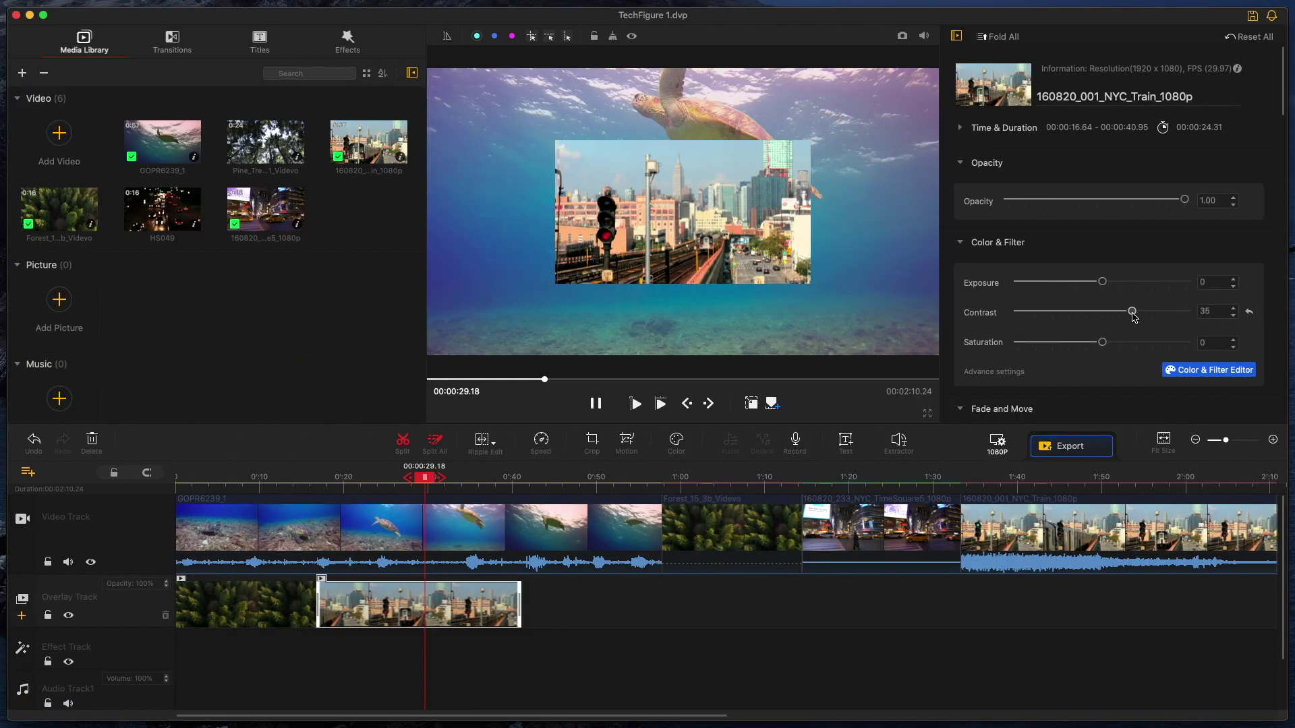
- Set the NYC Train overlay clip's contrast to 20 and exposure to 14
mouse_move(1133, 317)
left_mouse_down()
mouse_move(1106, 320)
mouse_move(1122, 319)
left_mouse_up()
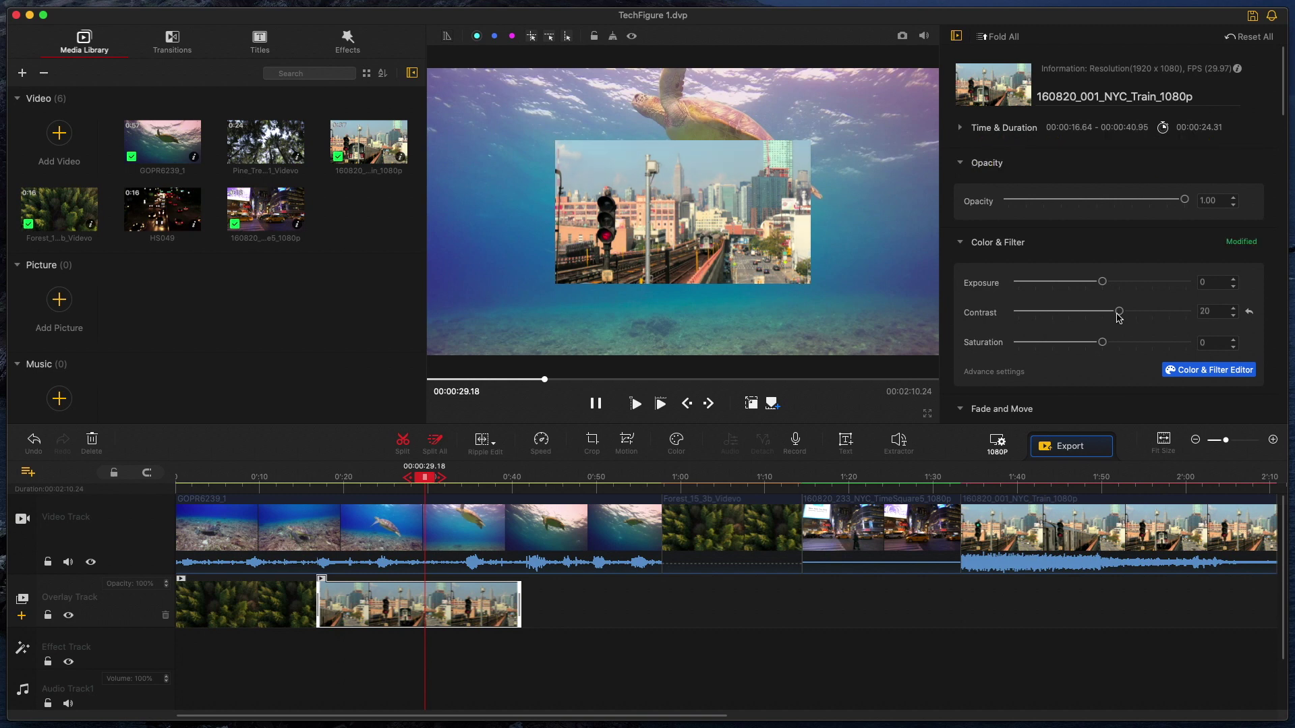
left_click_drag(1110, 285, 1135, 293)
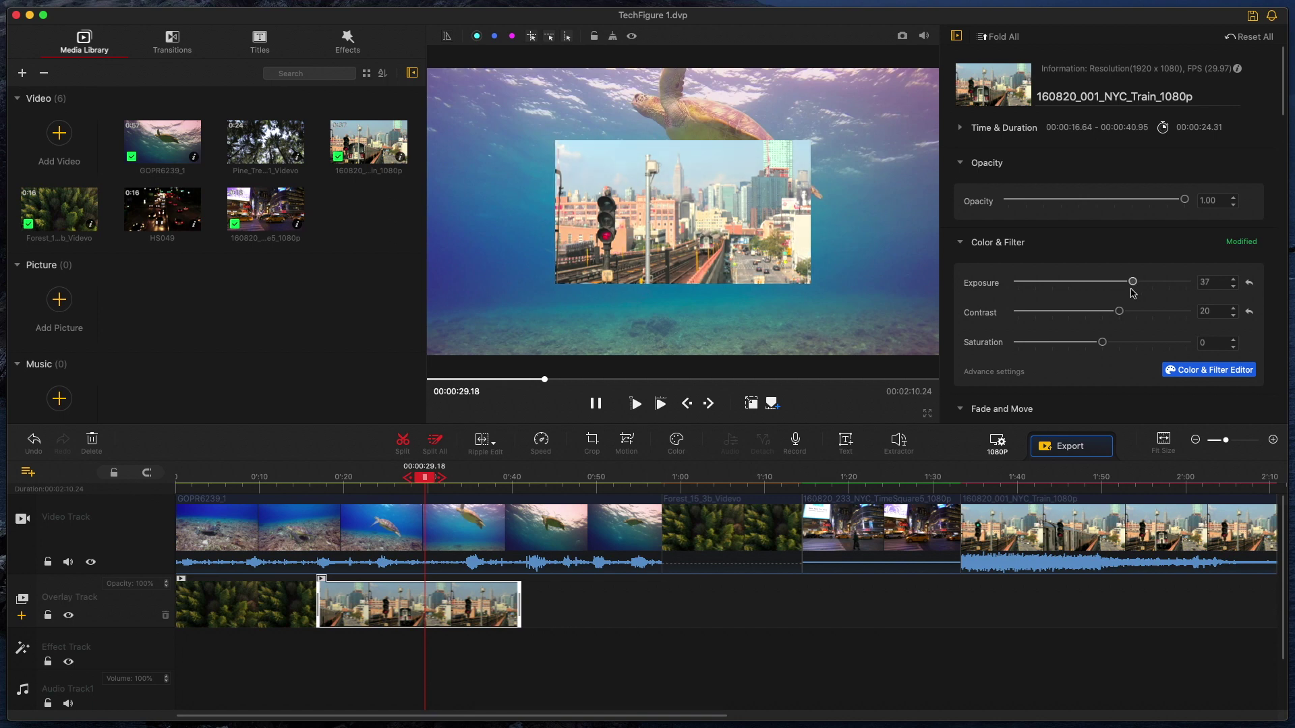
left_click_drag(1132, 293, 1115, 293)
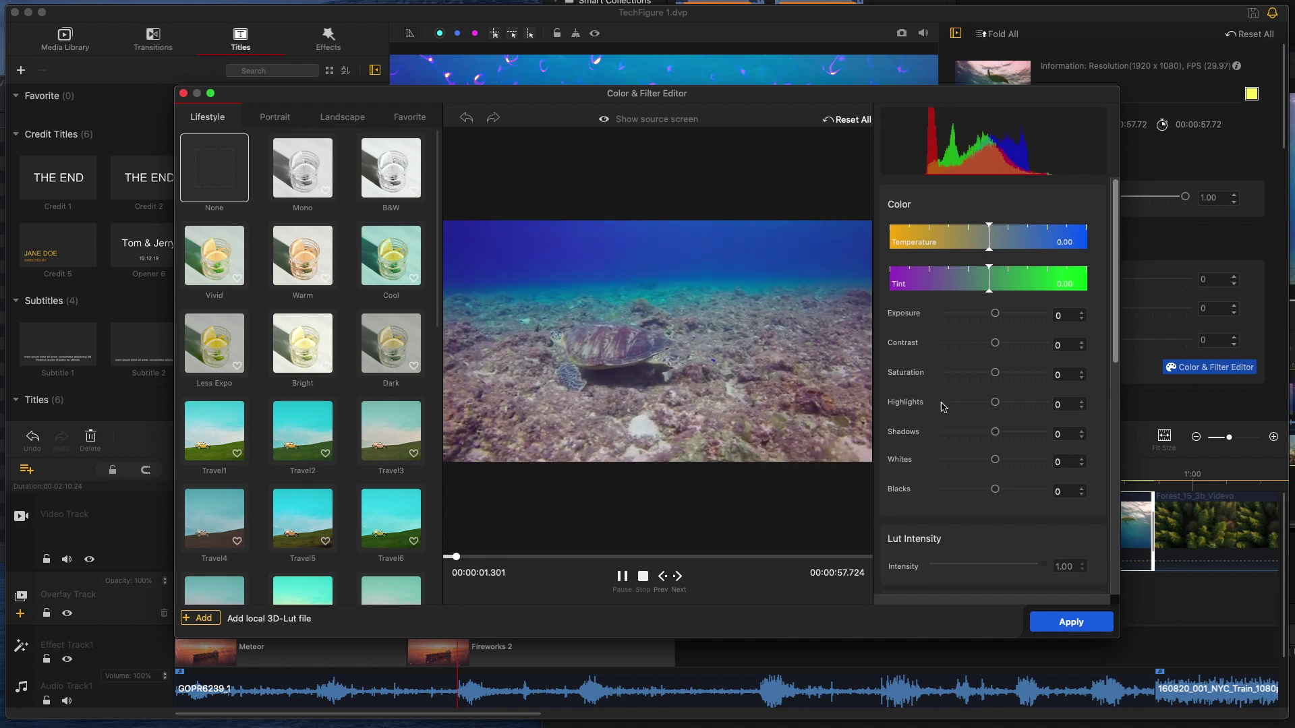
- Show the Portrait filter presets, including Bright and Tone, in the Color & Filter Editor
left_click(275, 116)
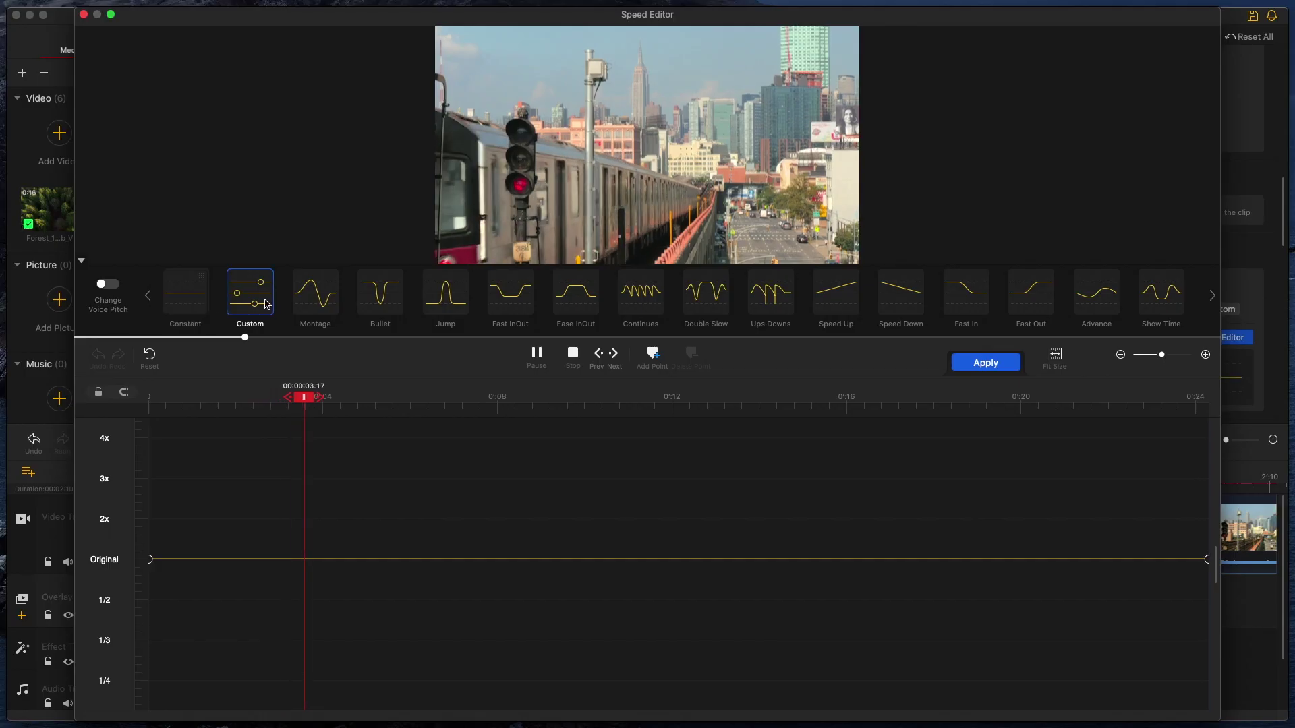
- Apply the Continues speed curve to the train clip and play it from 0
left_click(311, 304)
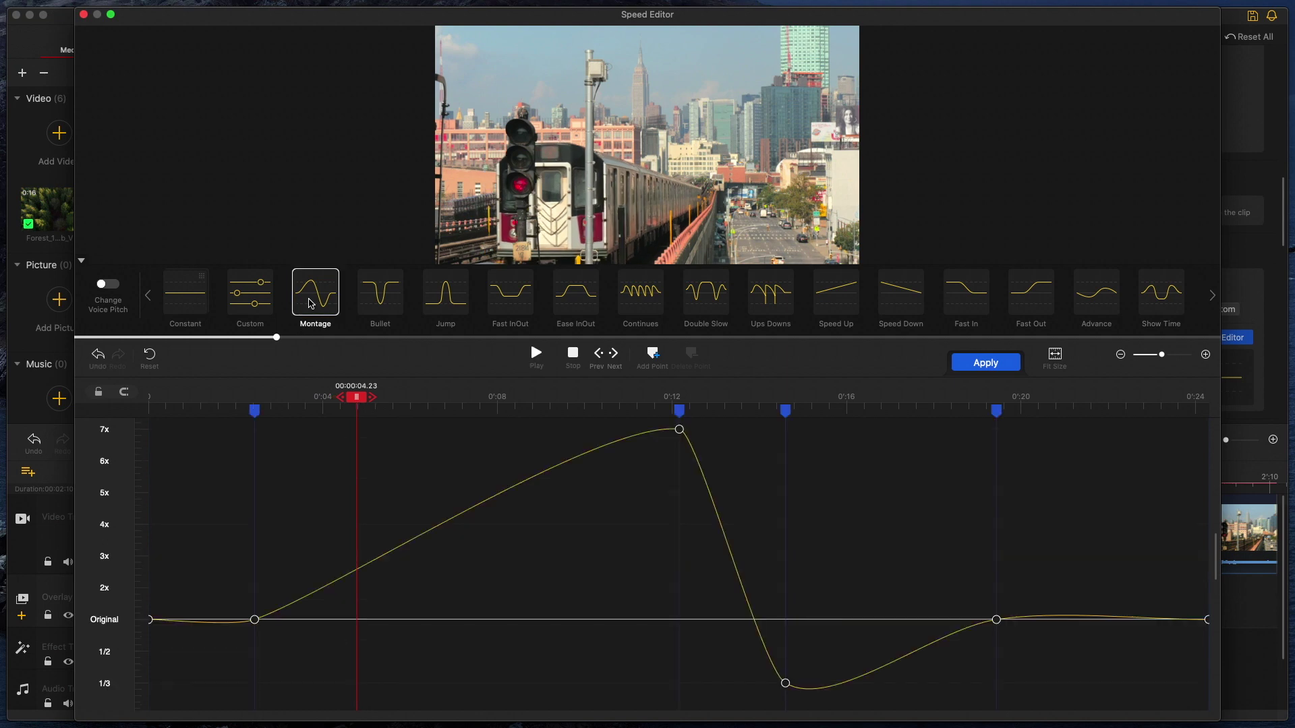
left_click(640, 293)
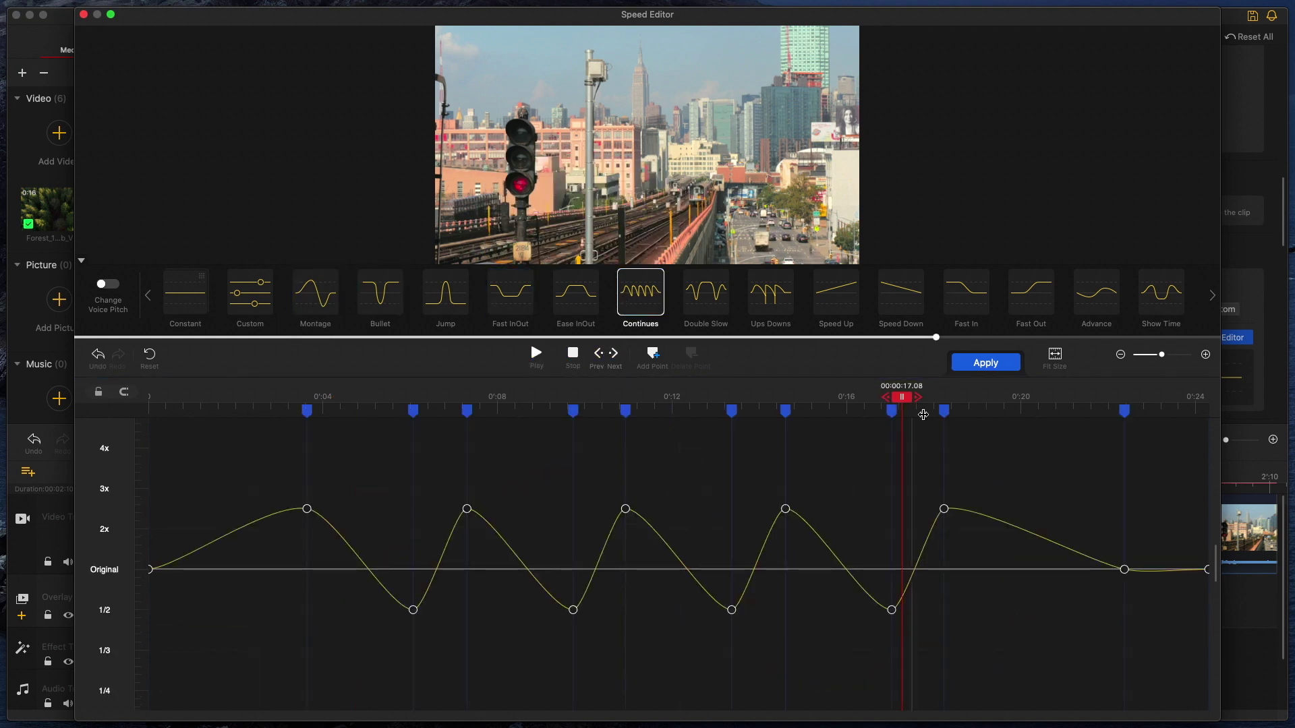
left_click_drag(906, 404, 178, 435)
left_click(537, 356)
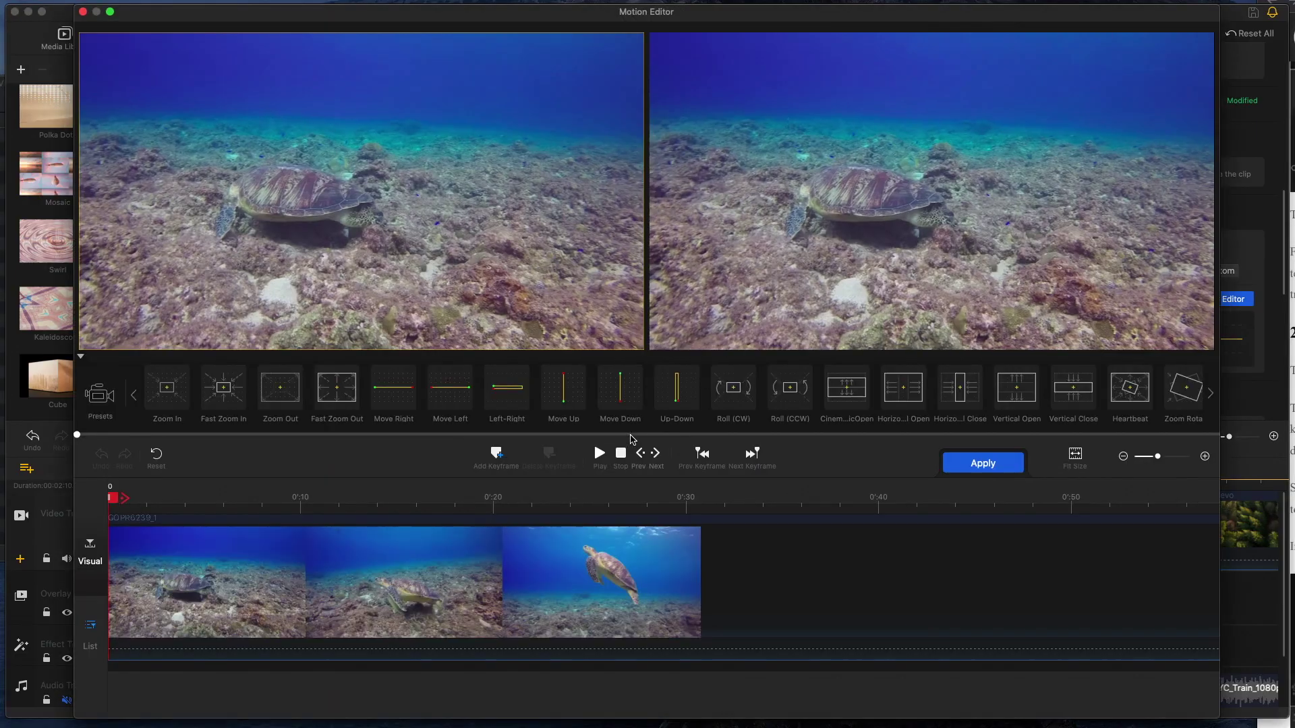
- Add the Cinematic Open camera motion to the turtle clip
left_click(599, 453)
left_click(620, 453)
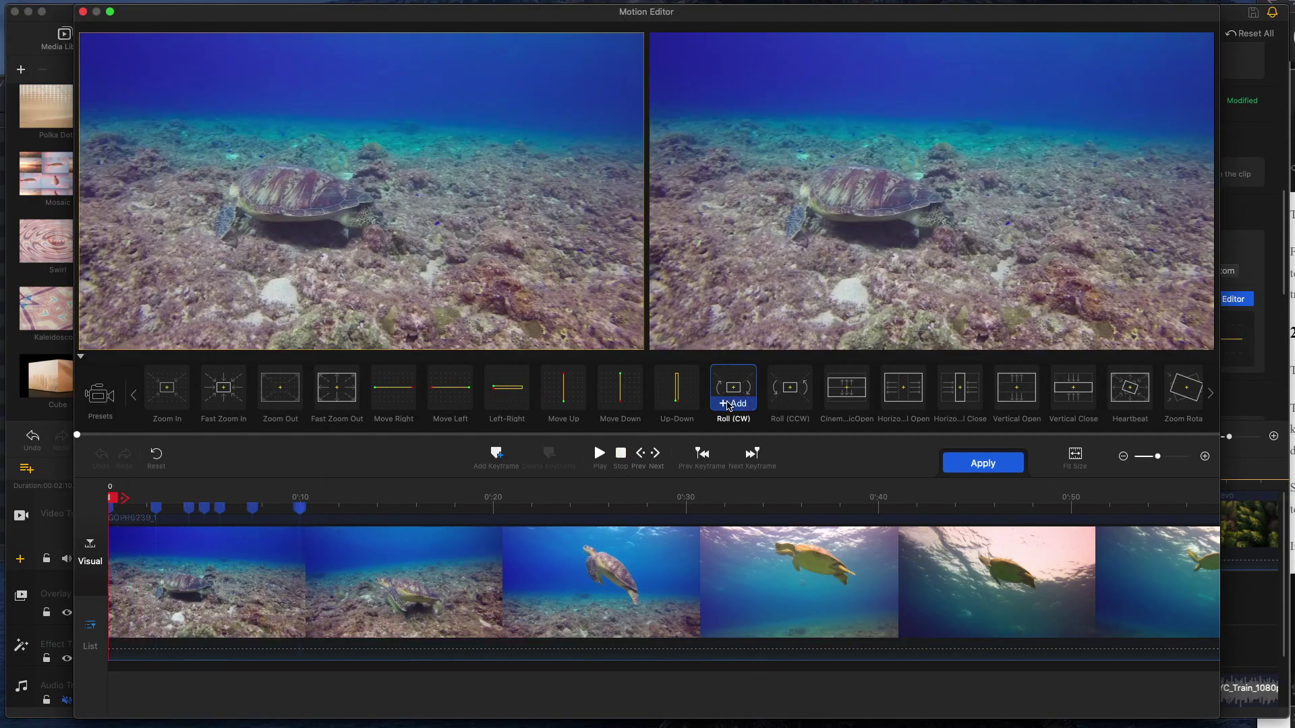
left_click(846, 390)
- From the 9.18 s mark add Roll (CCW) and Heartbeat motions, then preview the clip
left_click(292, 505)
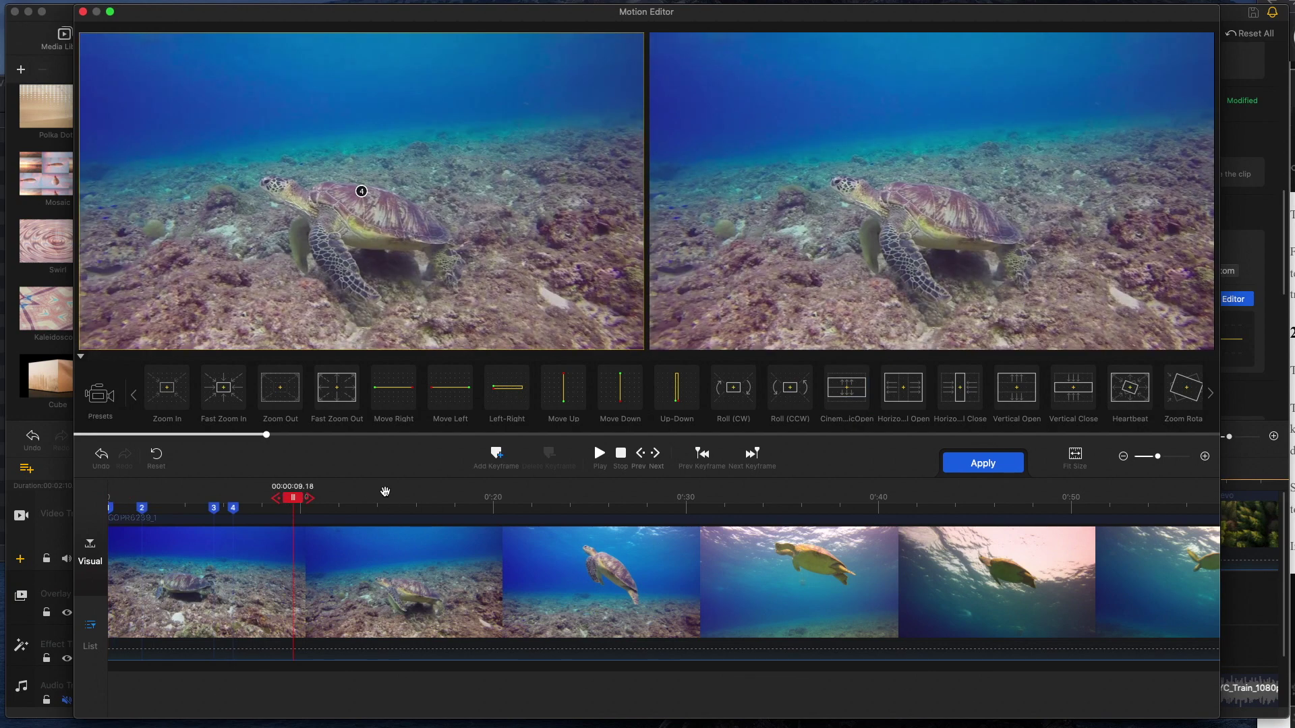
left_click(846, 404)
left_click(786, 403)
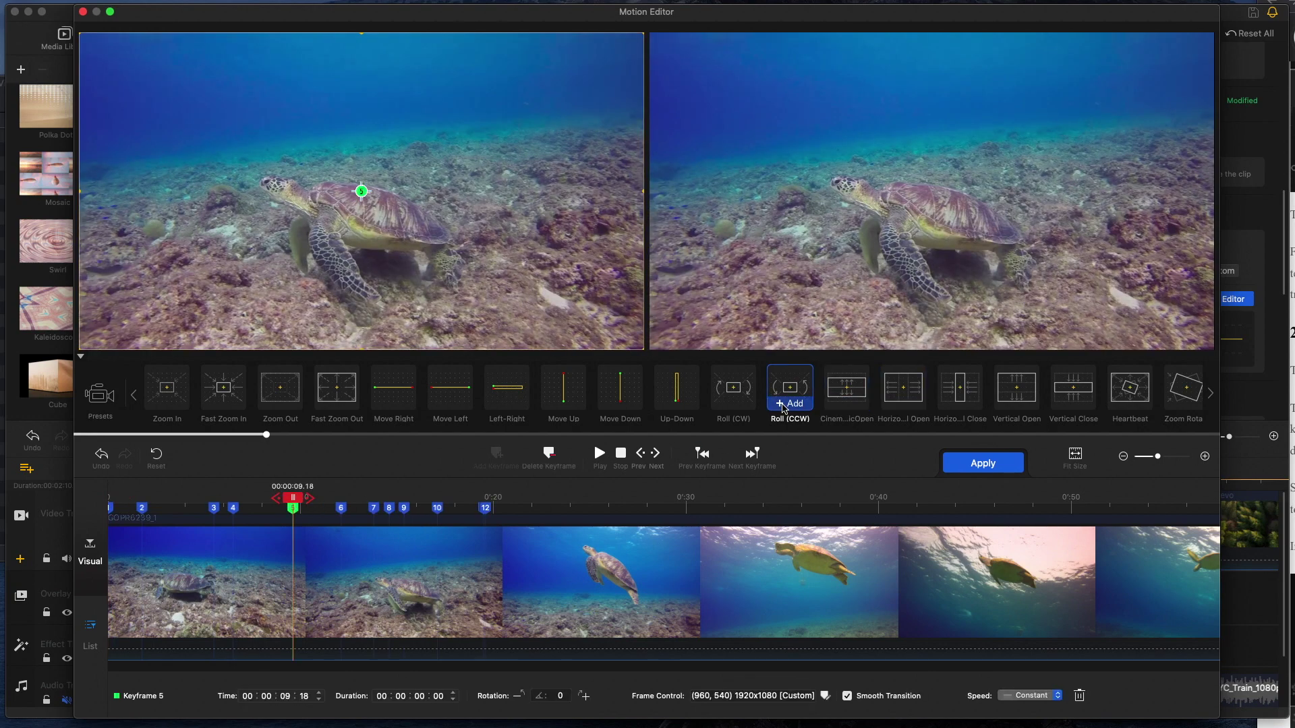
left_click(1129, 403)
left_click(794, 533)
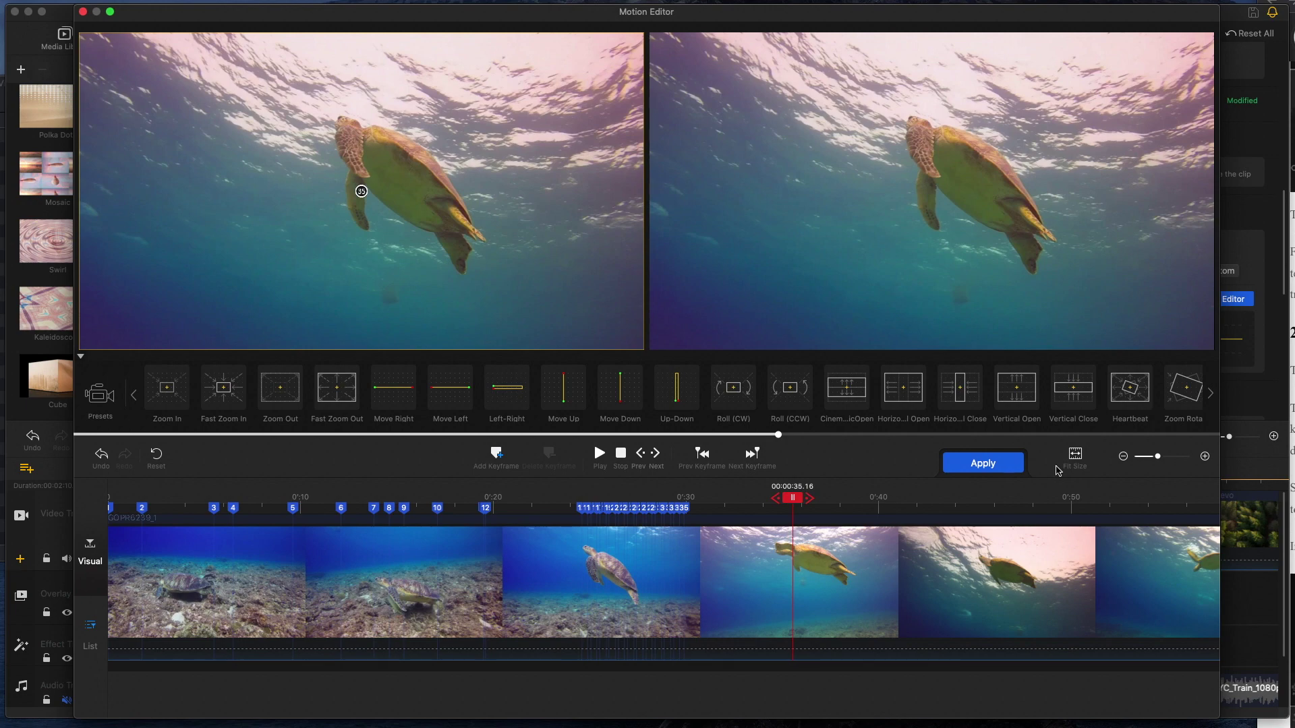
left_click(597, 455)
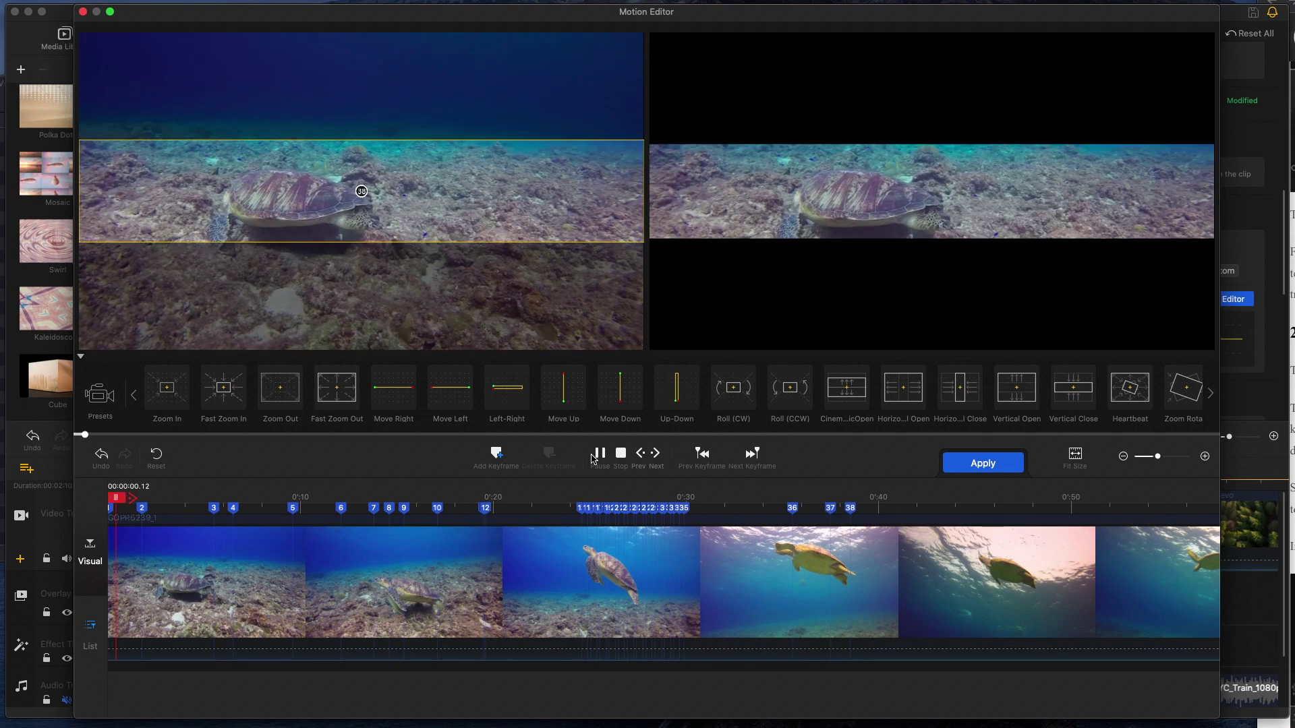